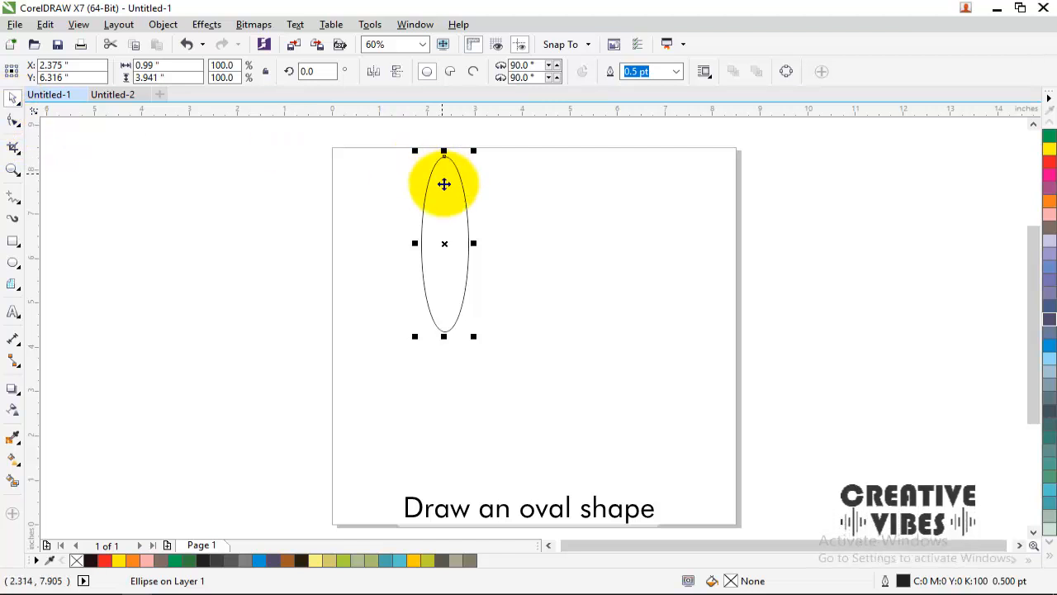
# - Repeat copies of the oval every 15° around its lower end to form a full ring, and weld them into one flower outline
pyautogui.click(448, 237)
pyautogui.moveTo(445, 243); pyautogui.dragTo(443, 330)
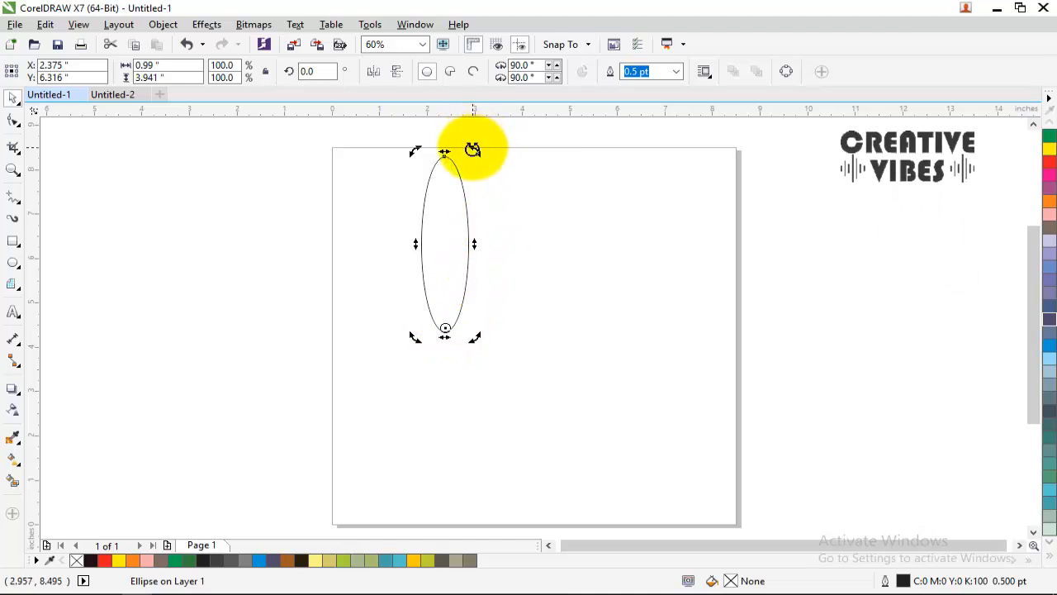
pyautogui.moveTo(474, 146); pyautogui.dragTo(531, 191)
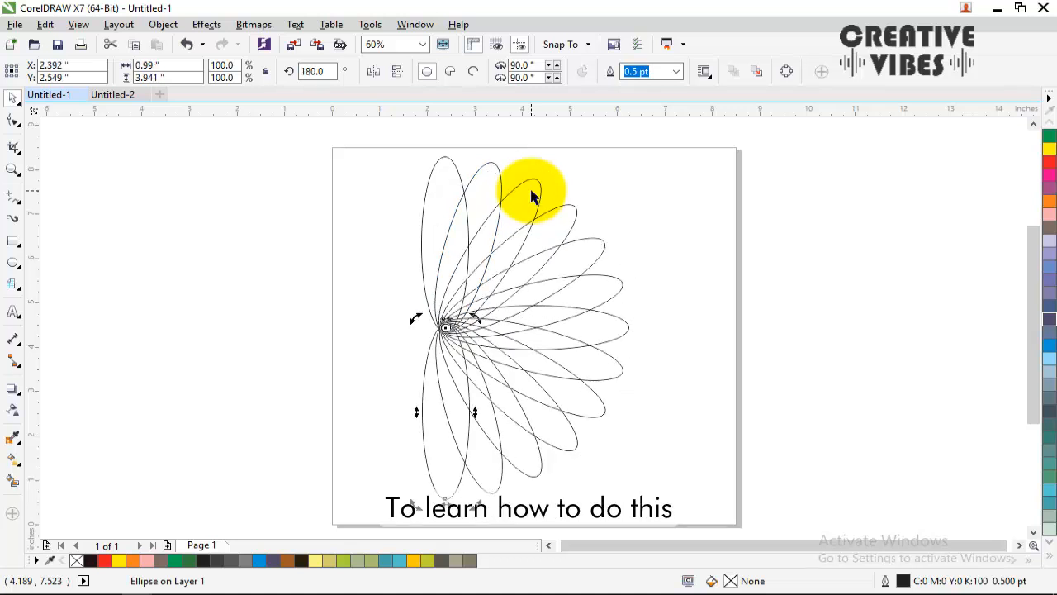
pyautogui.hotkey('ctrl', 'r')
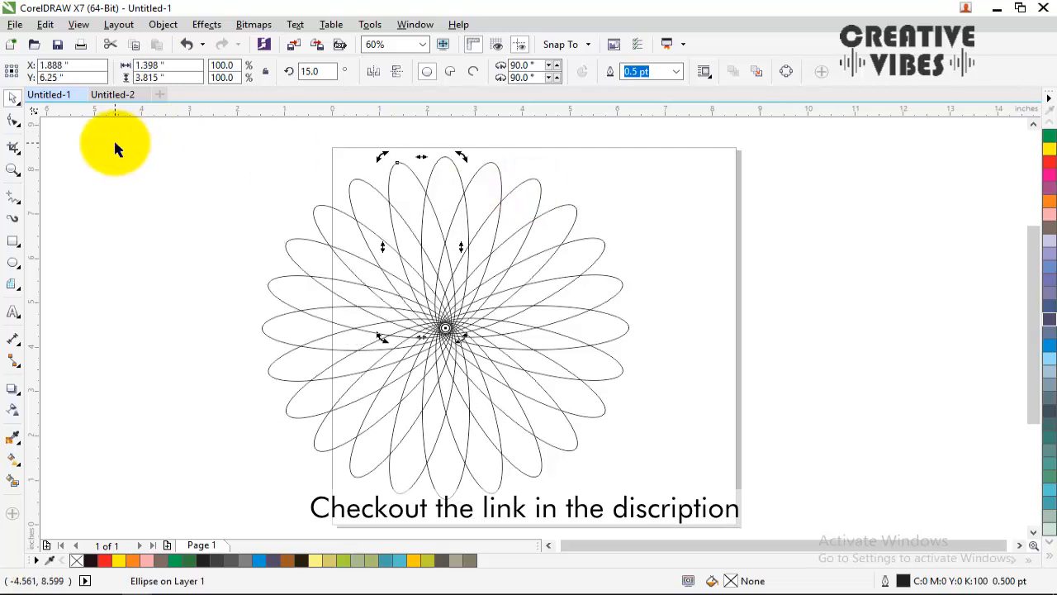
pyautogui.moveTo(173, 146); pyautogui.dragTo(698, 520)
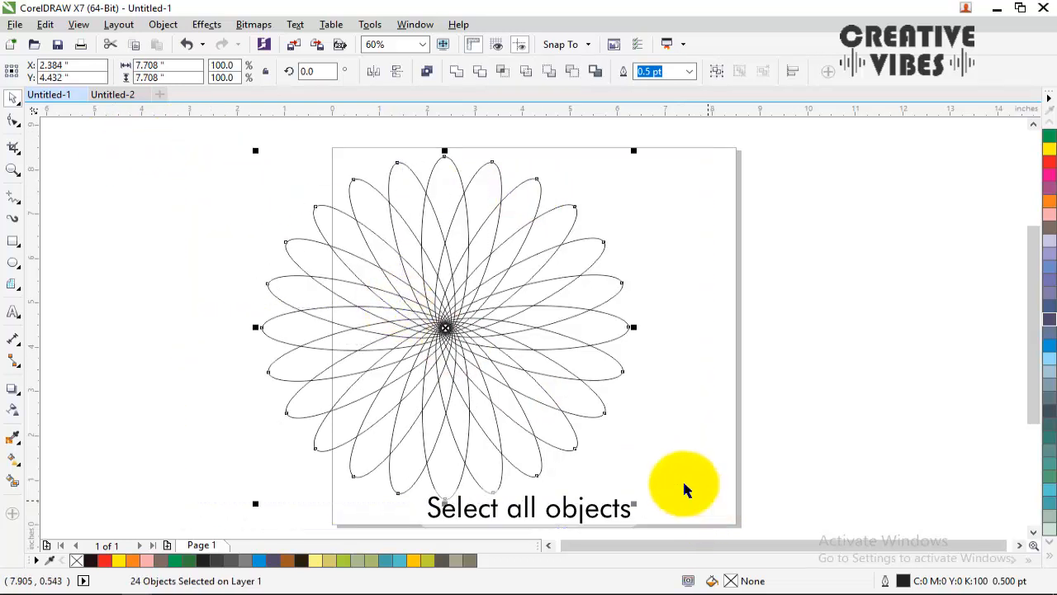
pyautogui.click(457, 71)
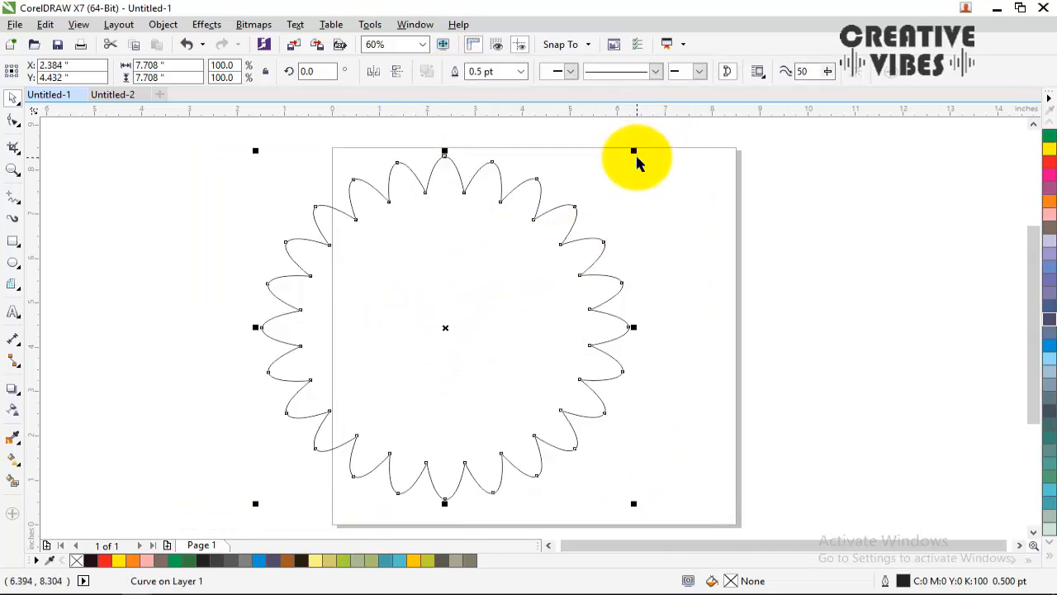
# - Enlarge the flower outline to about 8.52 inches and shift it so it overhangs the page's left and top edges
pyautogui.moveTo(643, 514); pyautogui.dragTo(673, 494)
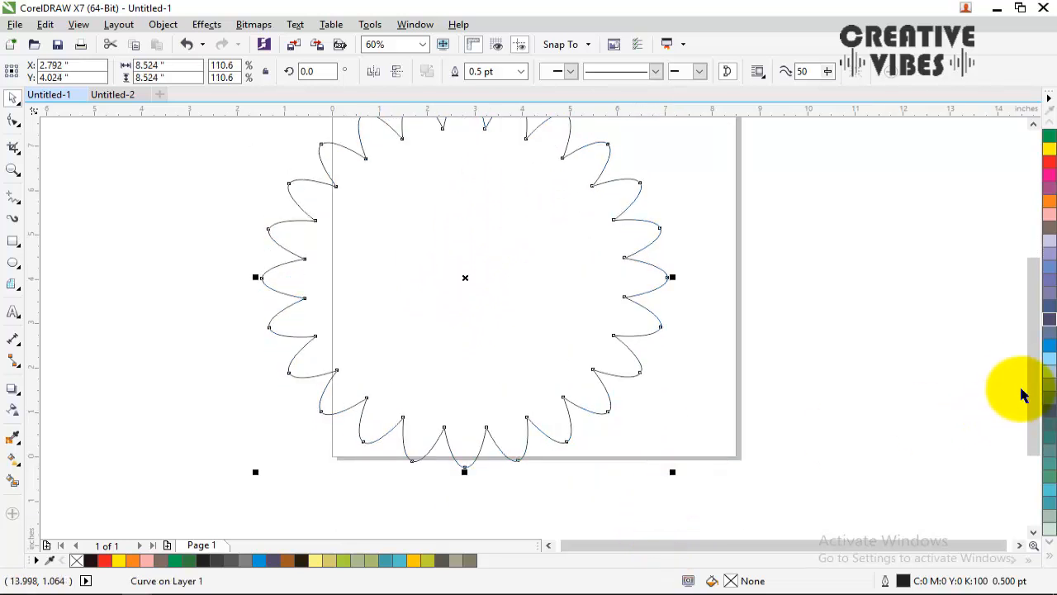
pyautogui.moveTo(1032, 376); pyautogui.dragTo(1033, 352)
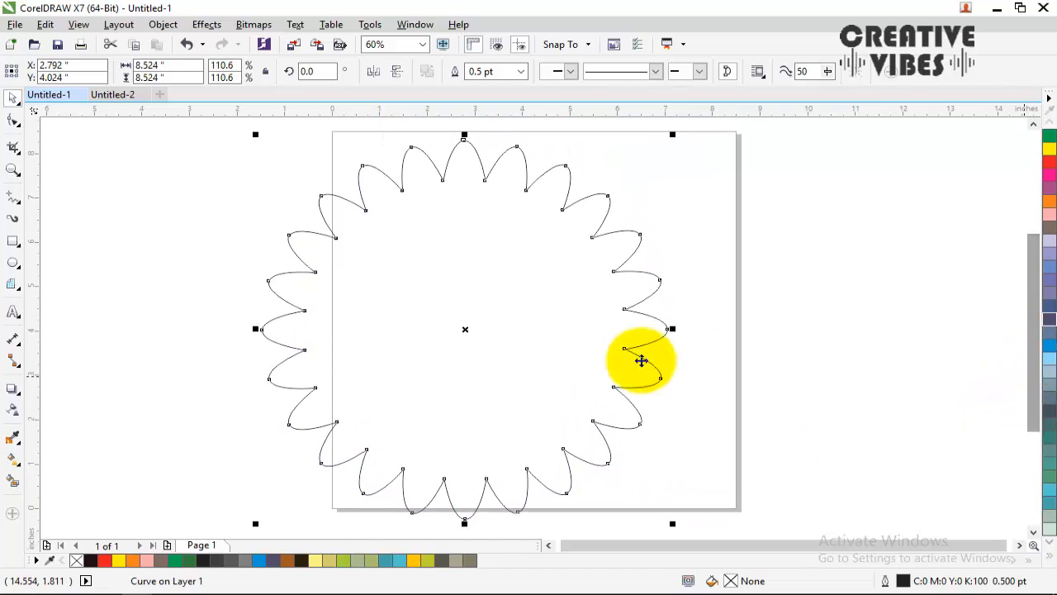
pyautogui.moveTo(508, 330); pyautogui.dragTo(484, 311)
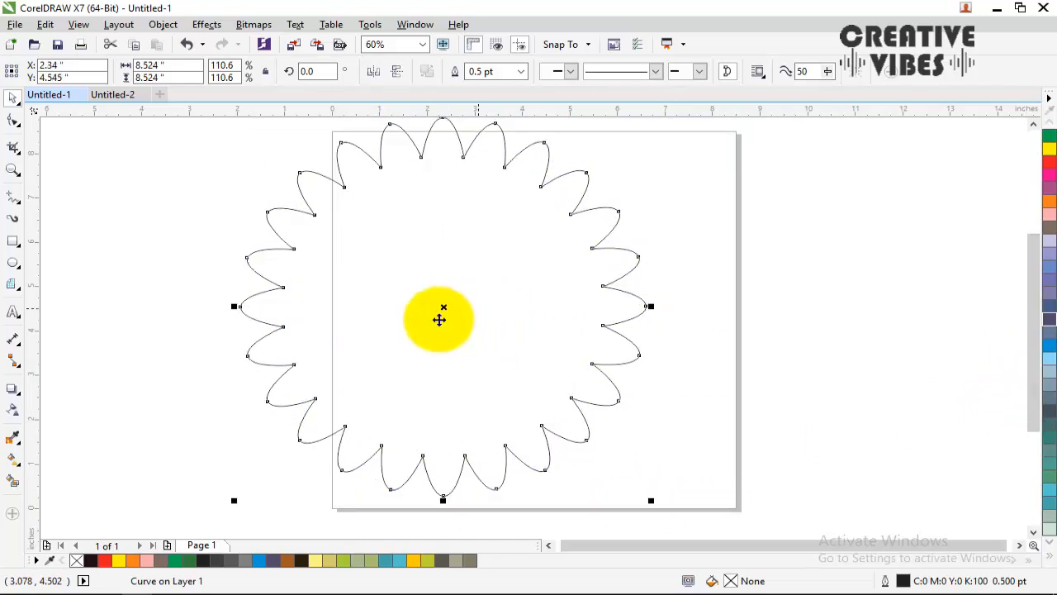
# - Intersect the flower outline with a new page-sized 8.5-inch square, and delete the original full flower
pyautogui.doubleClick(12, 240)
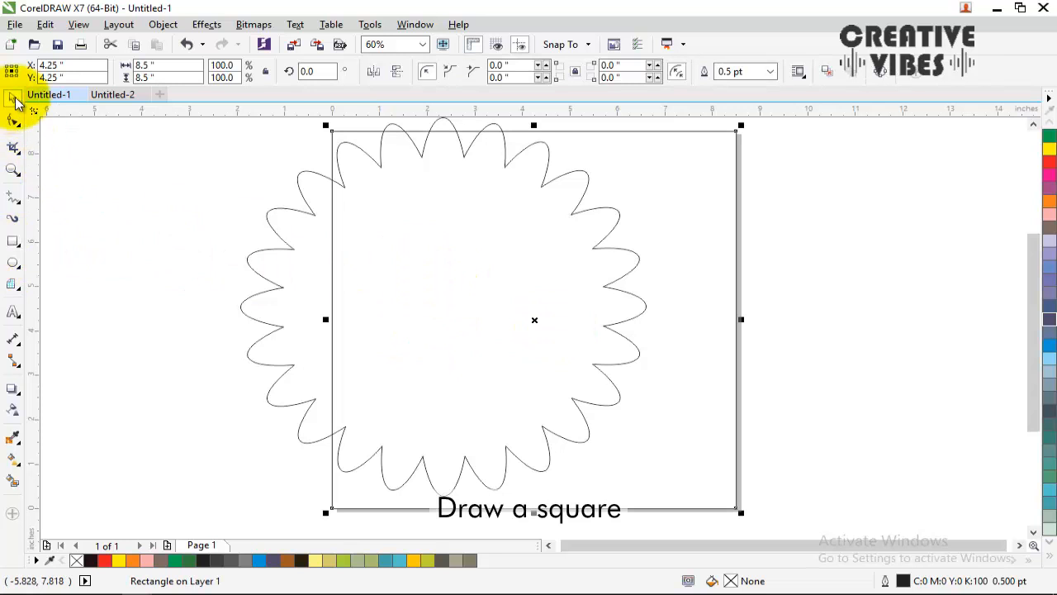
pyautogui.hotkey('ctrl', 'a')
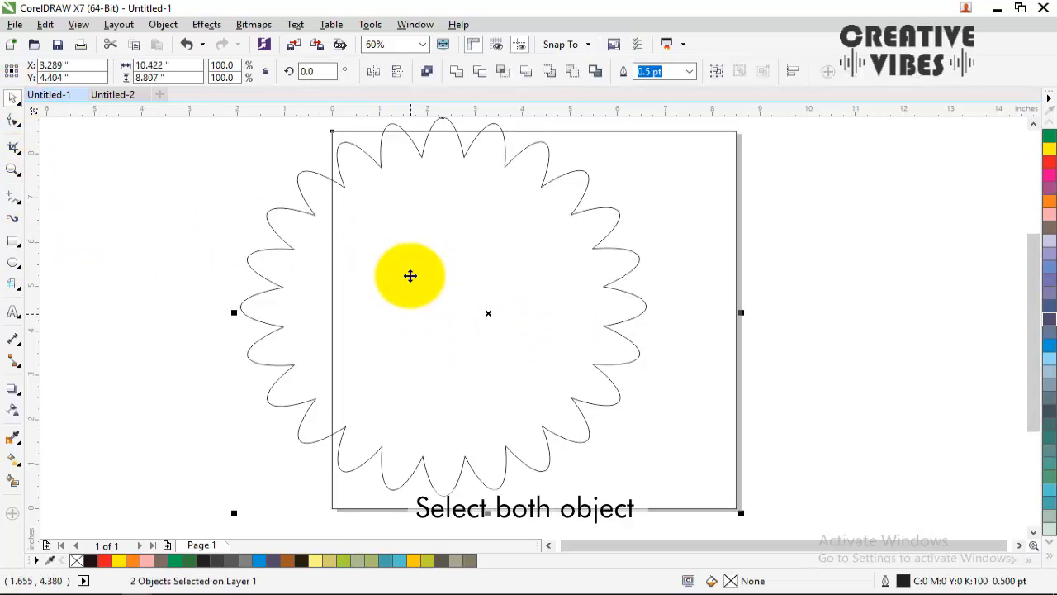
pyautogui.click(513, 72)
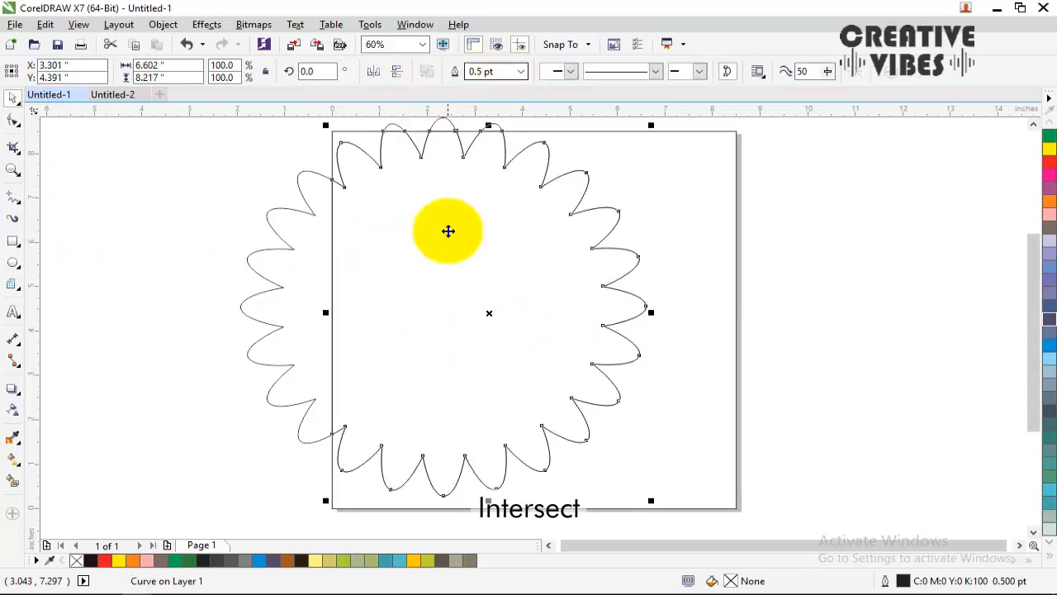
pyautogui.press('Delete')
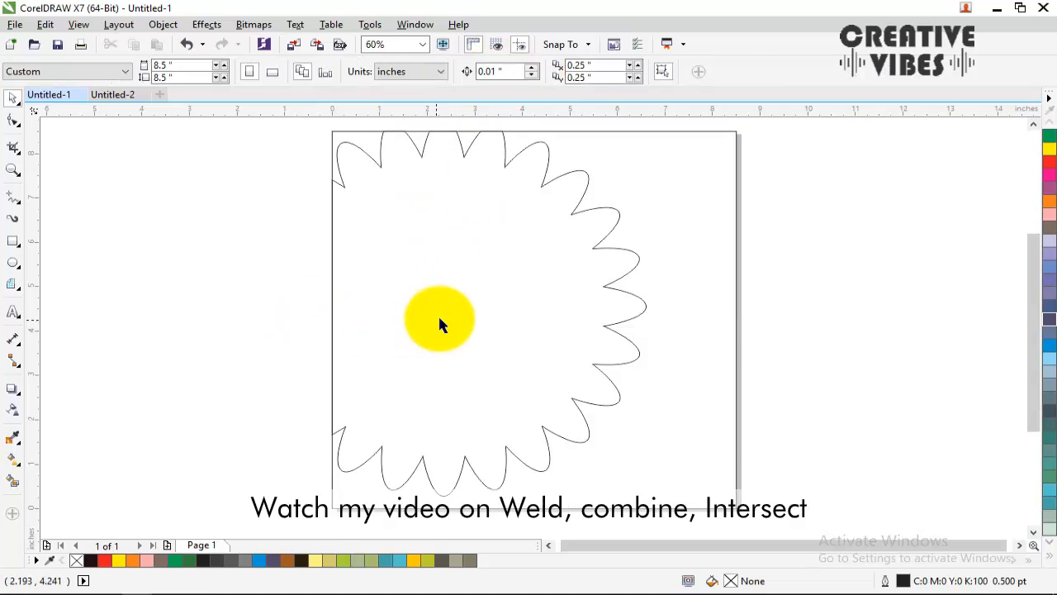
# - Import the image 2121be34a2b0c5f3ee60d017618a79ea.jpg from the alice in wonderland folder and place it on the drawing
pyautogui.click(15, 26)
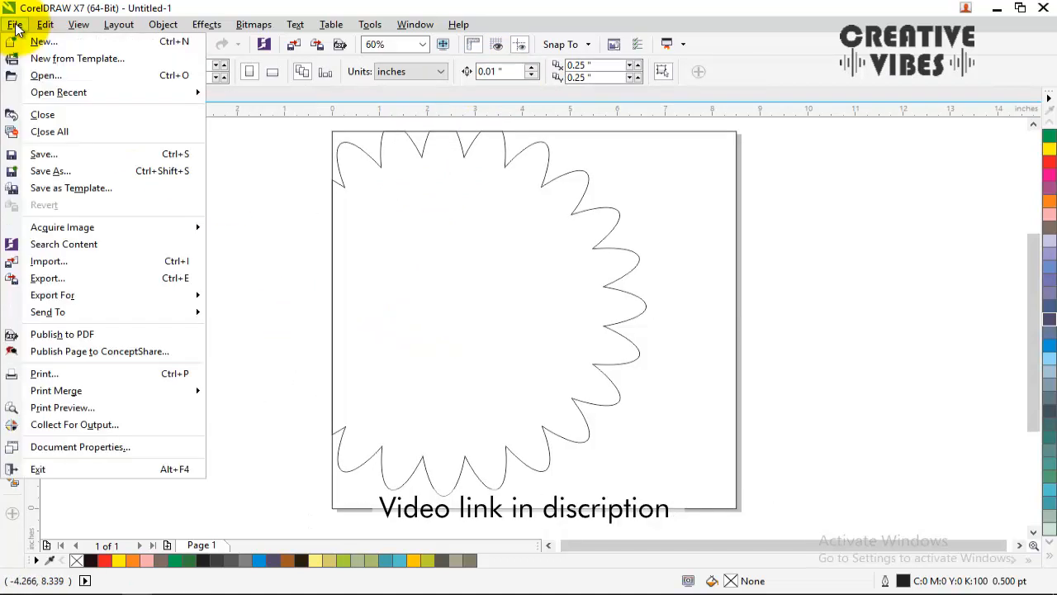
pyautogui.click(67, 262)
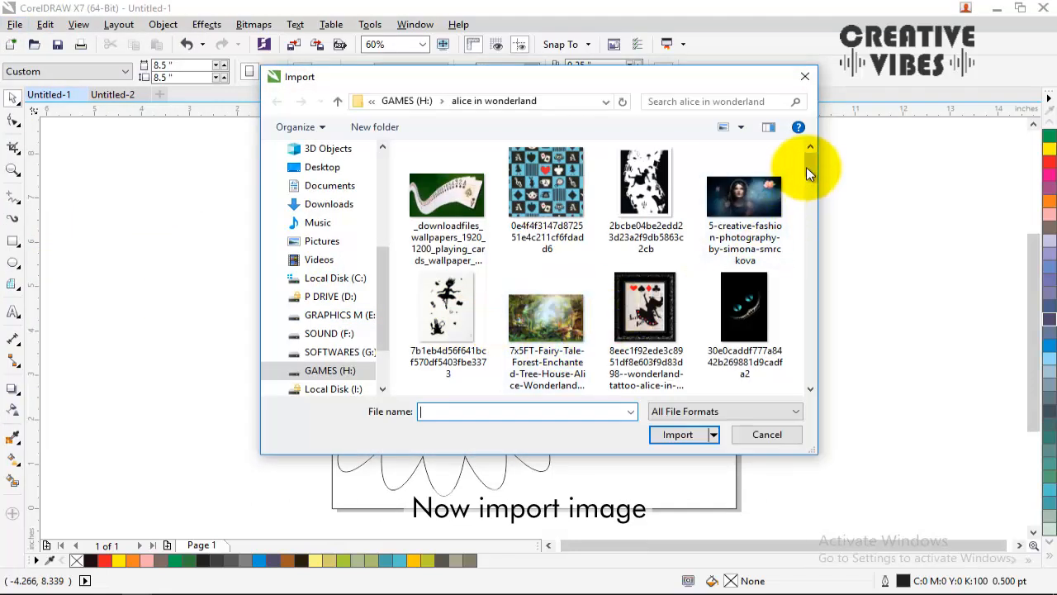
pyautogui.moveTo(808, 174); pyautogui.dragTo(811, 207)
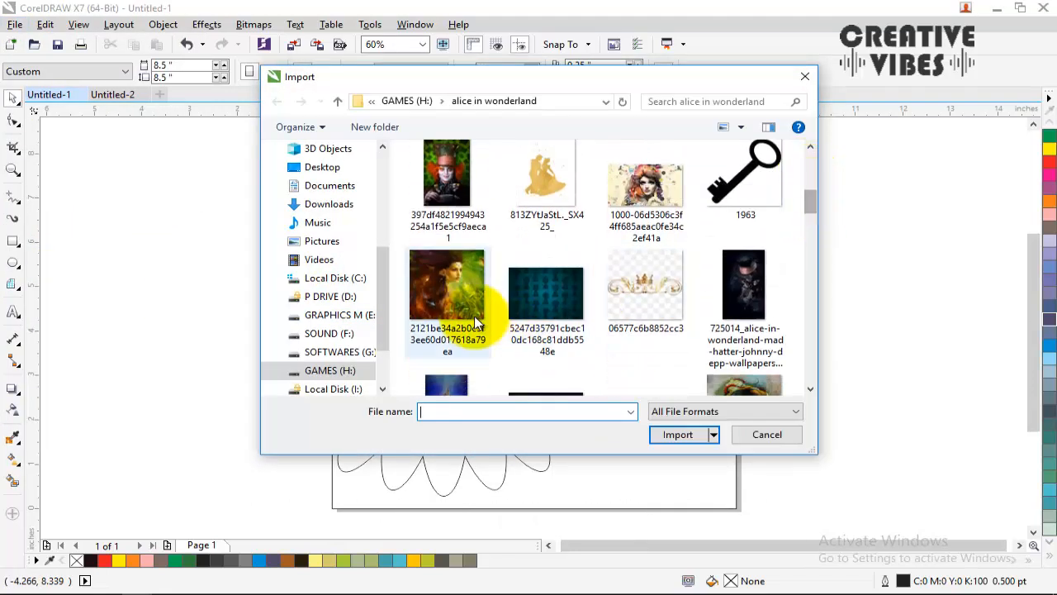
pyautogui.doubleClick(446, 310)
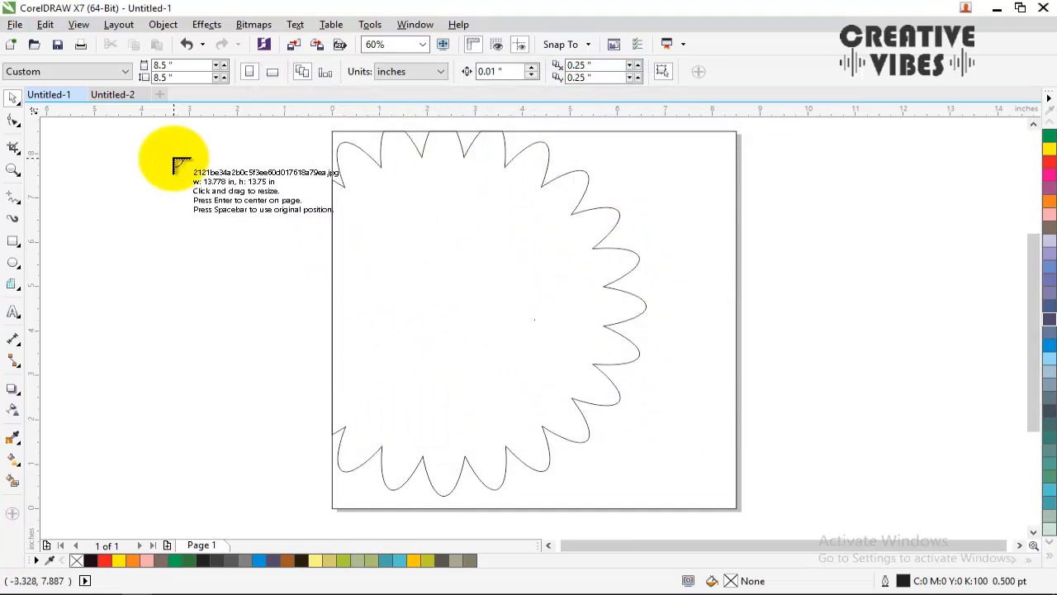
pyautogui.click(173, 161)
# - Scale the imported image down to about 8.72 by 8.70 inches and move it to overlap the flower's left part
pyautogui.moveTo(170, 157); pyautogui.dragTo(202, 184)
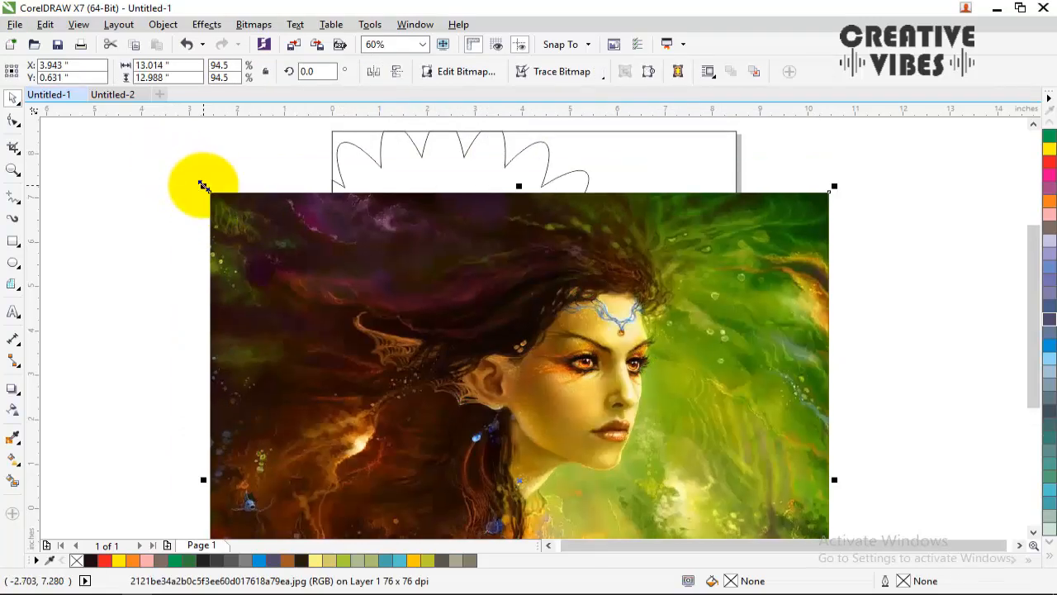
pyautogui.moveTo(301, 320); pyautogui.dragTo(300, 258)
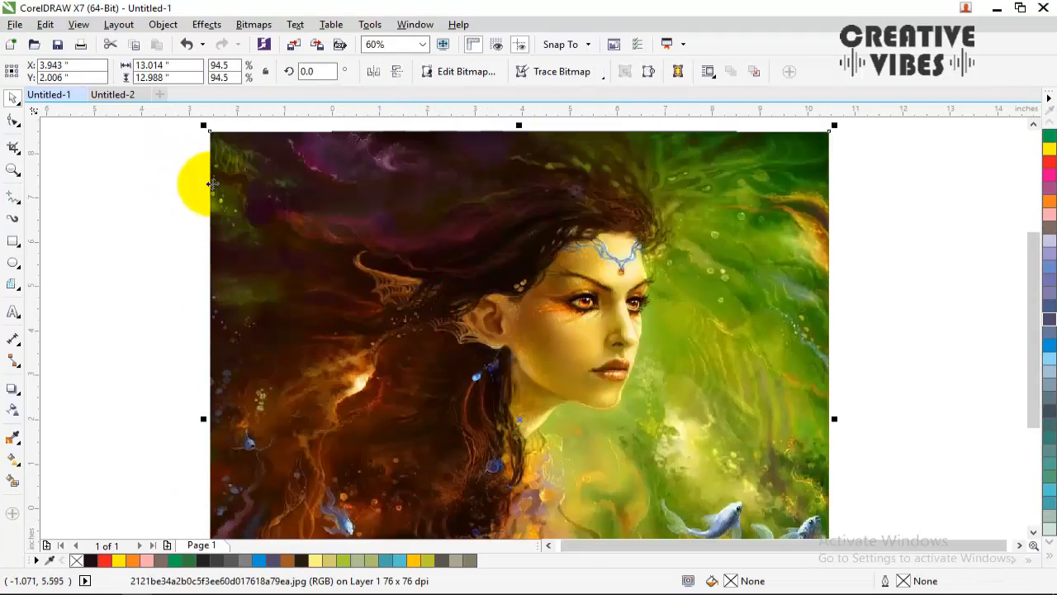
pyautogui.moveTo(205, 124); pyautogui.dragTo(331, 244)
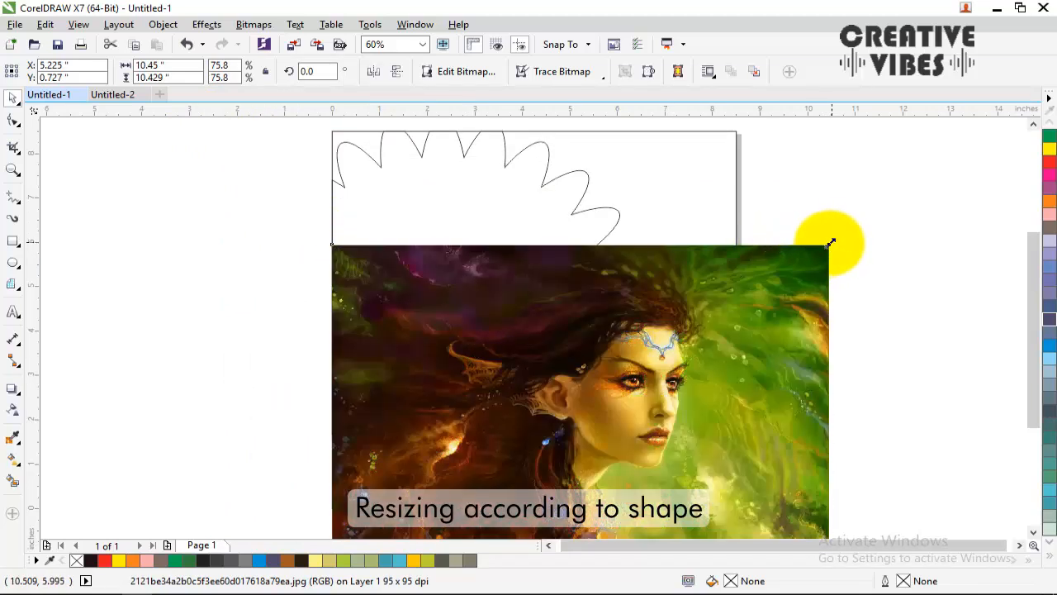
pyautogui.moveTo(830, 244); pyautogui.dragTo(749, 312)
pyautogui.moveTo(621, 437); pyautogui.dragTo(621, 257)
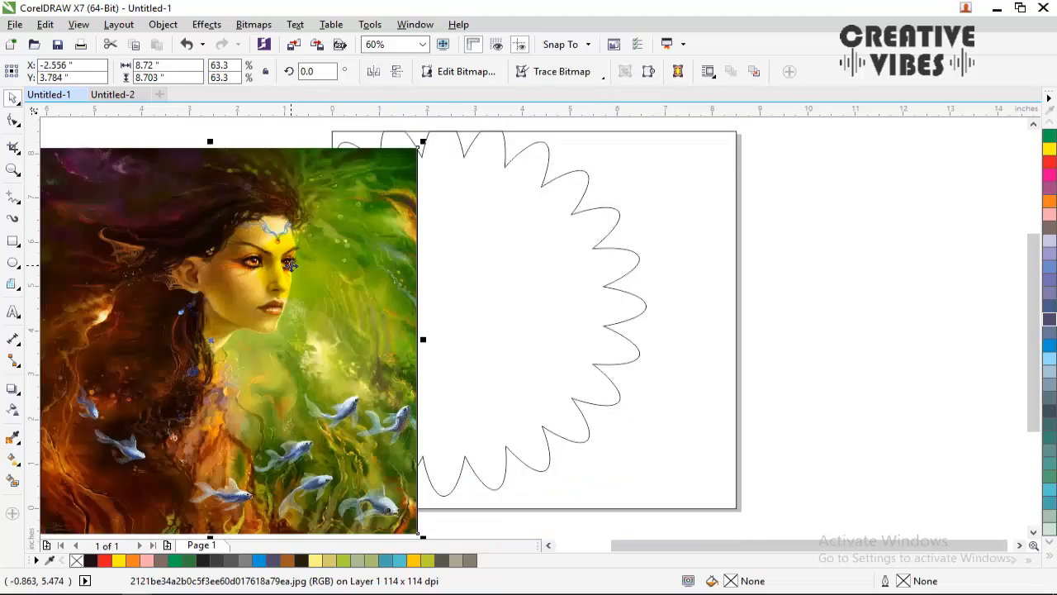
pyautogui.moveTo(341, 239); pyautogui.dragTo(424, 201)
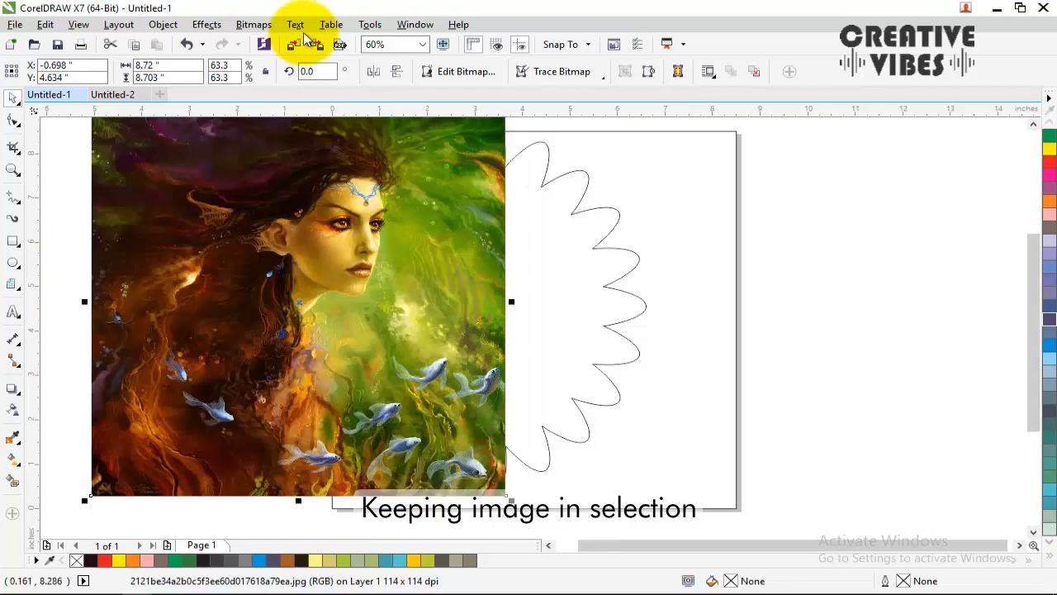
# - PowerClip the image inside the clipped flower shape as its frame
pyautogui.click(163, 24)
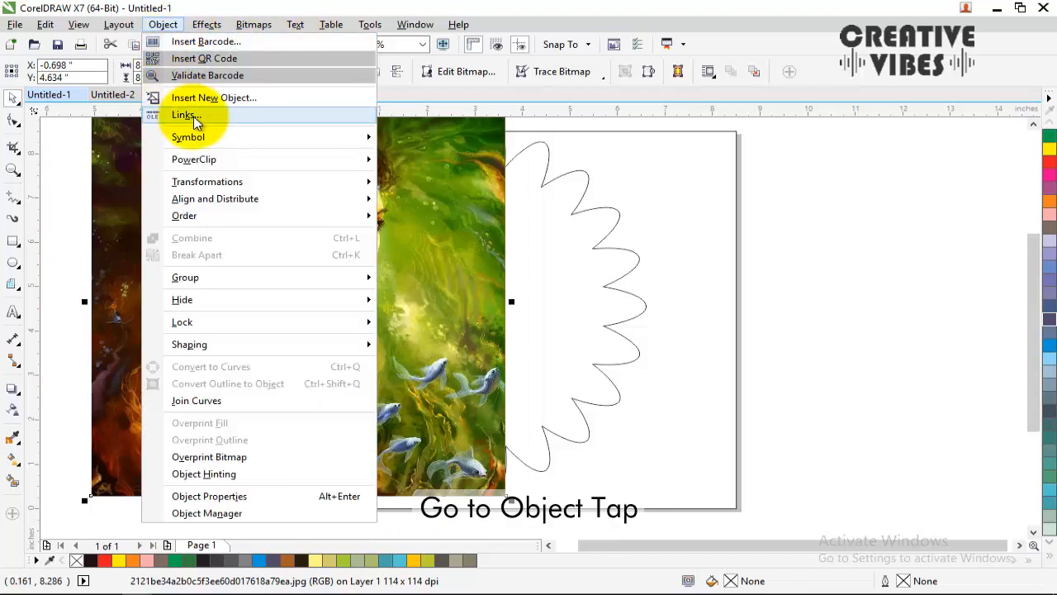
pyautogui.moveTo(227, 159)
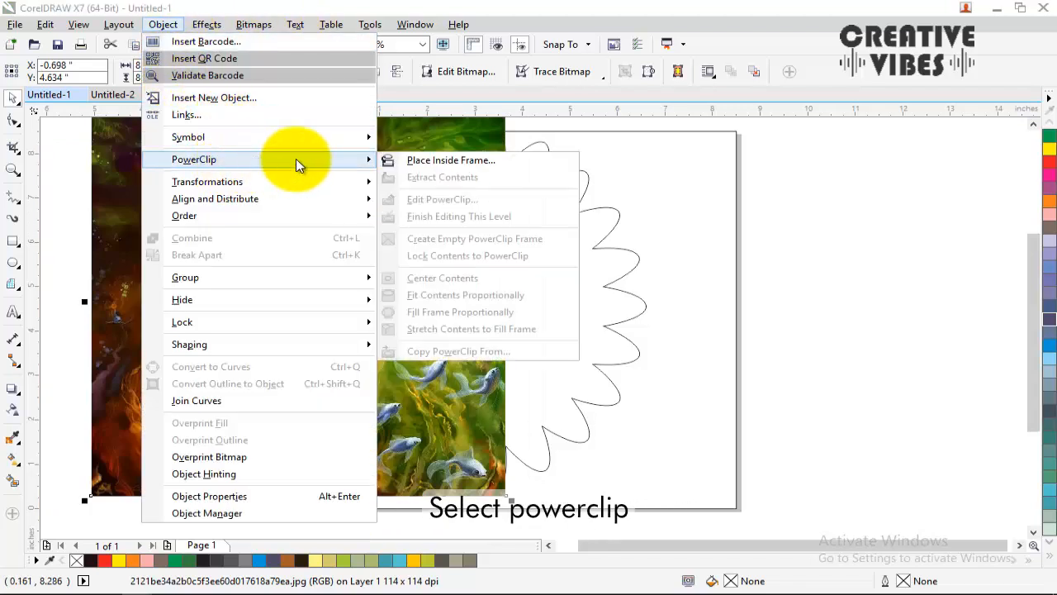
pyautogui.click(397, 159)
pyautogui.click(567, 285)
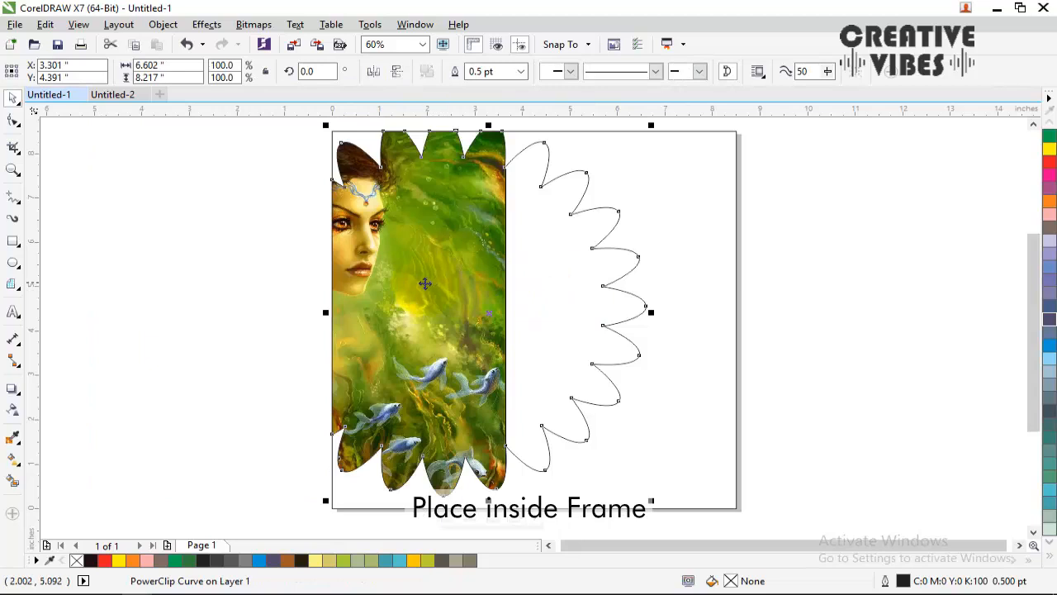
# - Edit the PowerClip contents, reposition the image so it fills the flower frame with the face inside, and finish editing
pyautogui.click(447, 519)
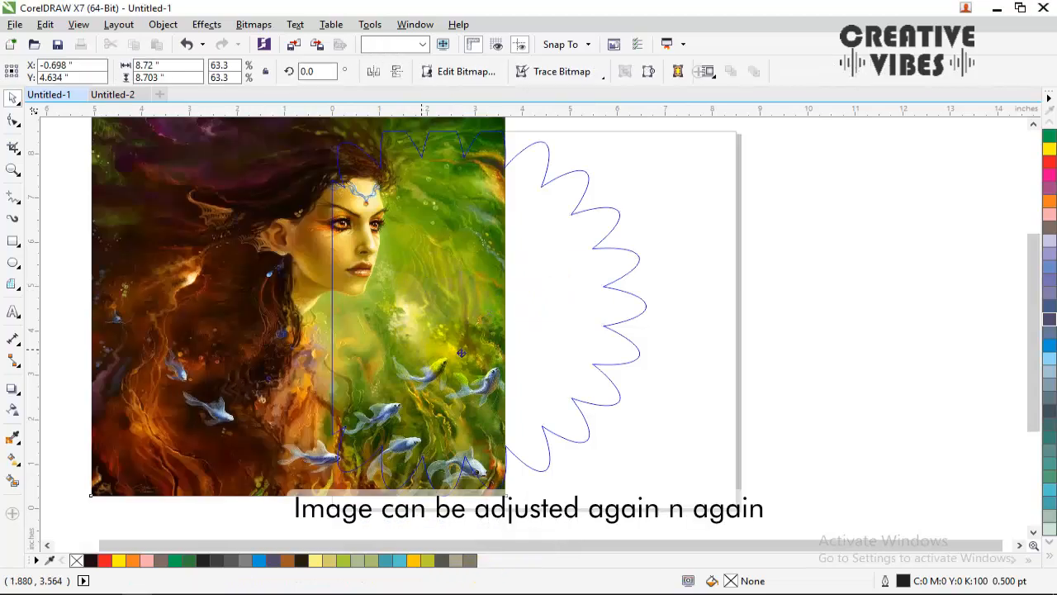
pyautogui.moveTo(447, 346); pyautogui.dragTo(648, 407)
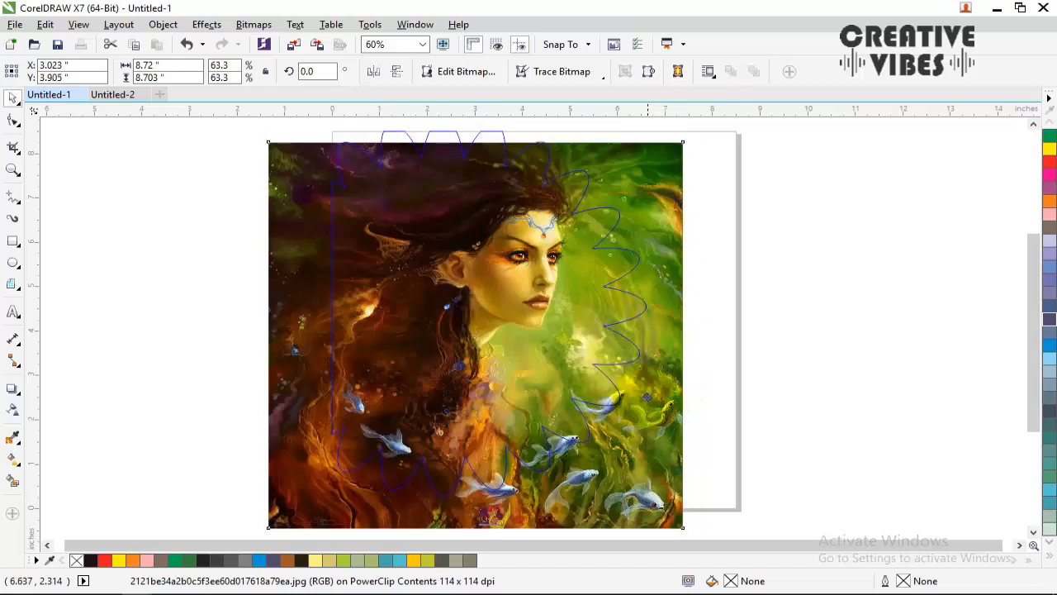
pyautogui.hotkey('ctrl', 'z')
pyautogui.click(488, 521)
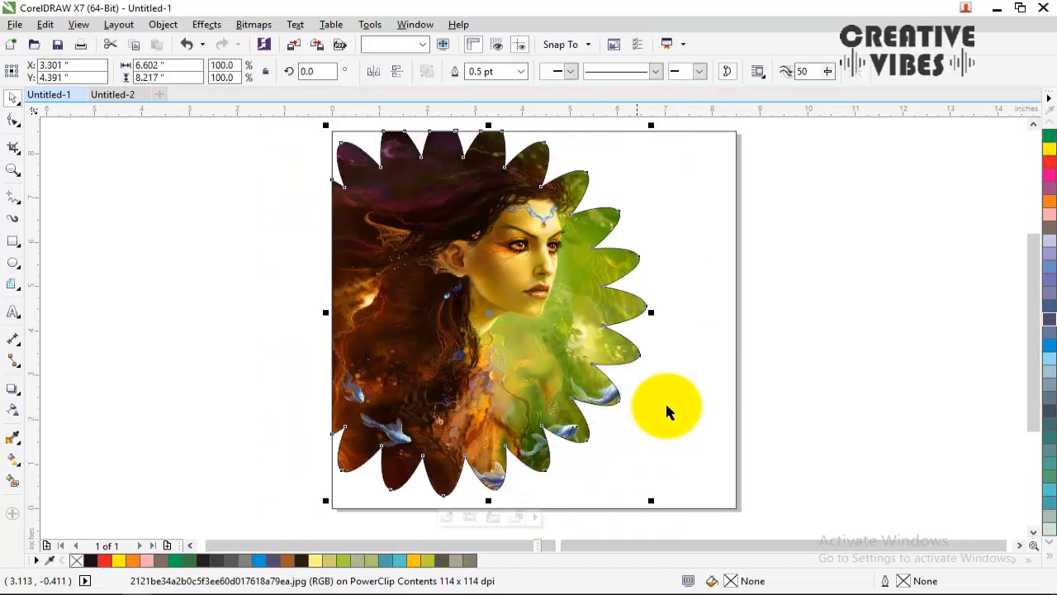
# - Examine the PowerClip options below the flower up close, opening the contents for editing and stopping the edit
pyautogui.click(232, 0)
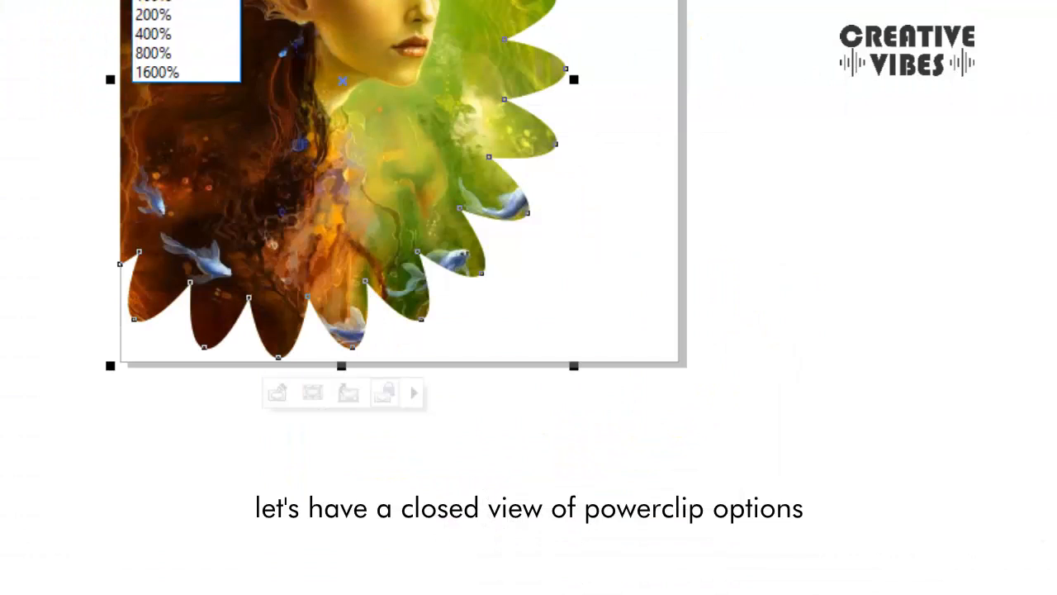
pyautogui.click(167, 4)
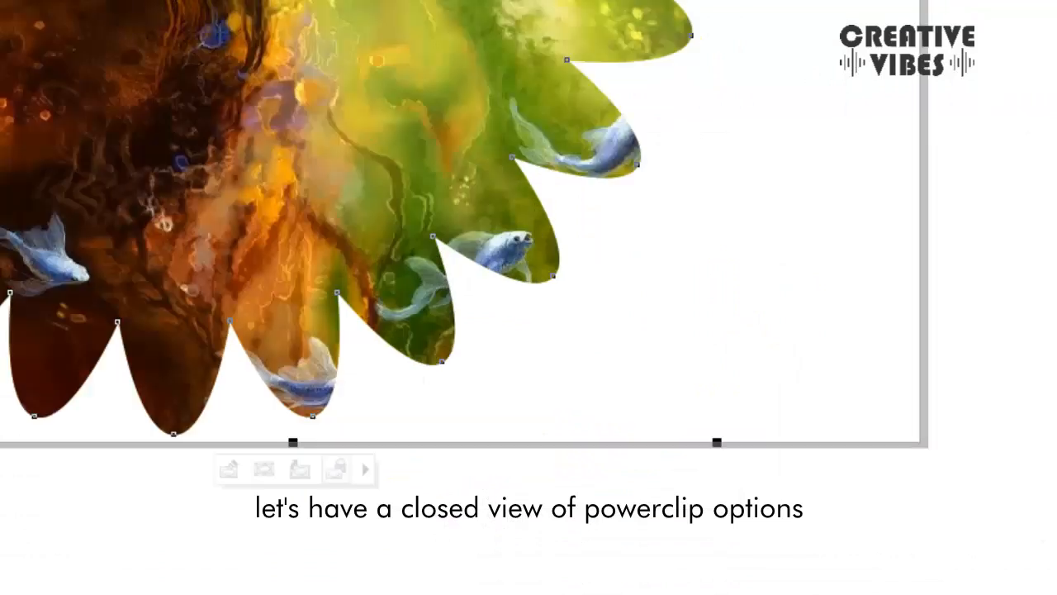
pyautogui.click(231, 0)
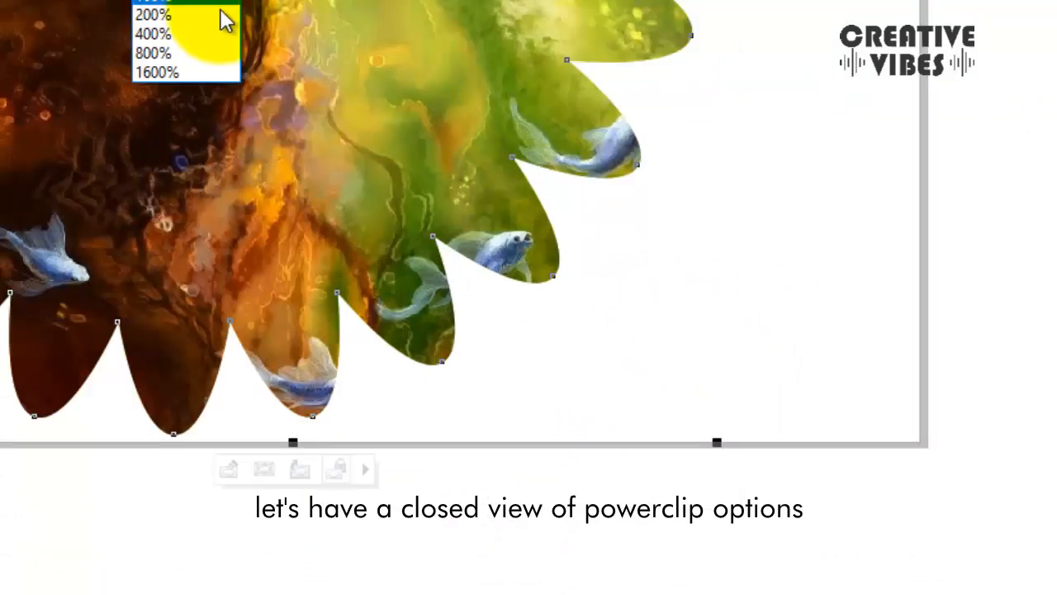
pyautogui.click(217, 9)
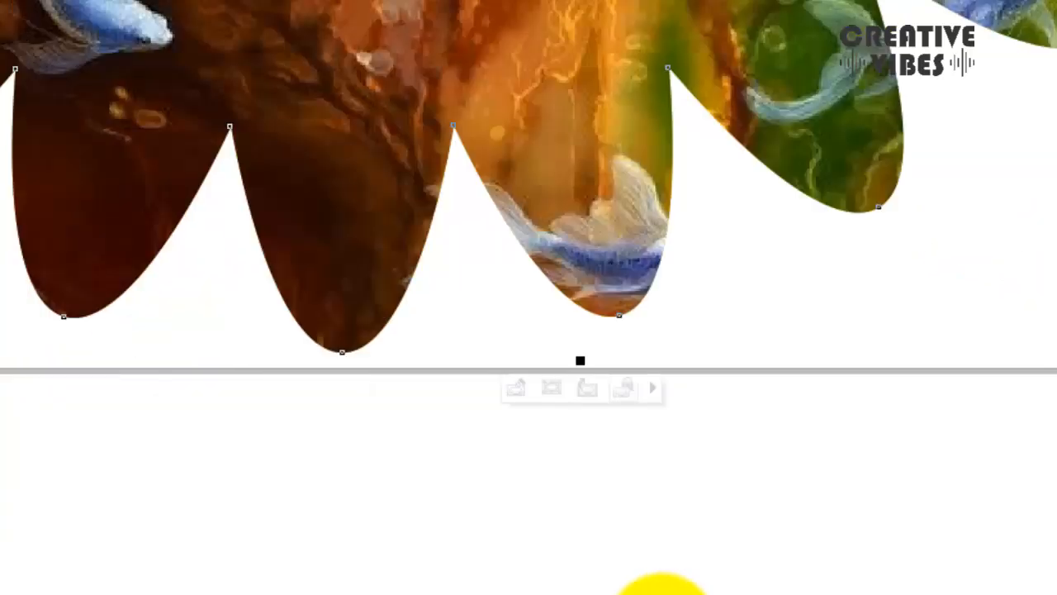
pyautogui.click(231, 0)
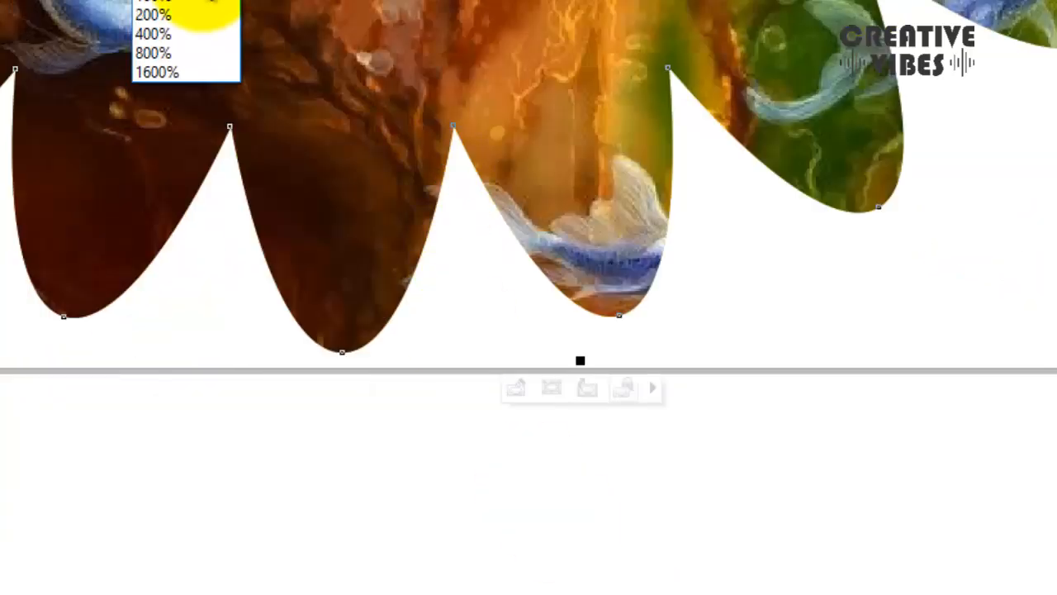
pyautogui.click(203, 16)
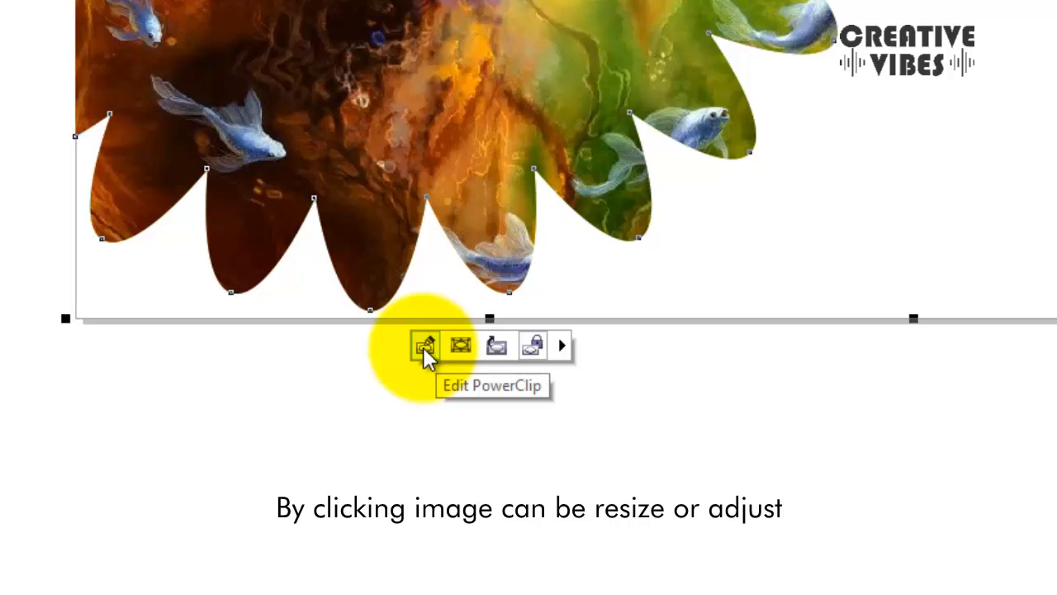
pyautogui.click(423, 347)
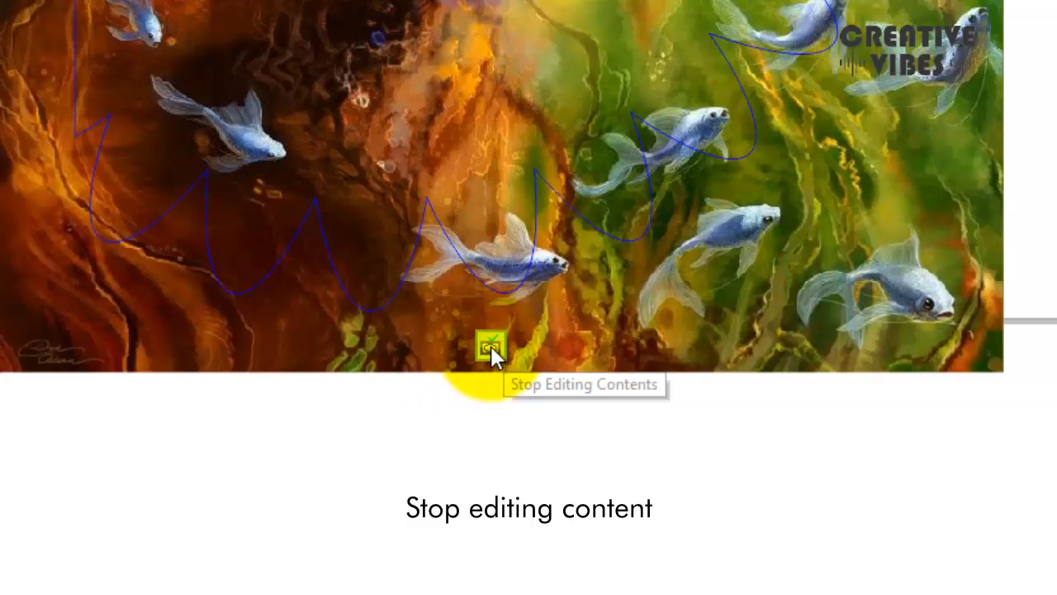
pyautogui.click(491, 346)
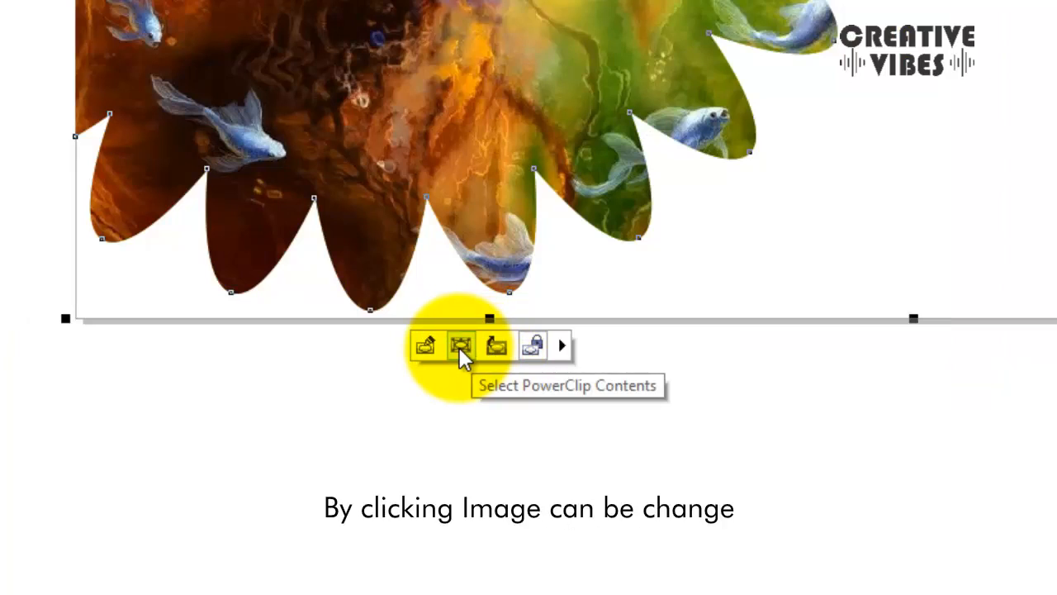
# - Examine the option for locking the PowerClip contents and the further options for centring, fitting, filling and stretching them
pyautogui.click(532, 347)
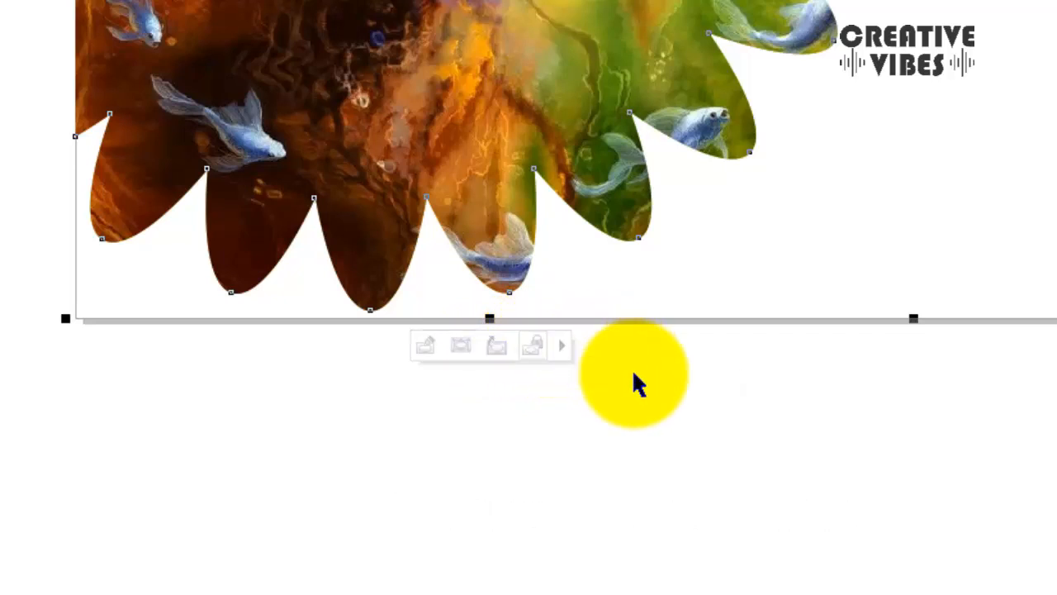
pyautogui.click(562, 346)
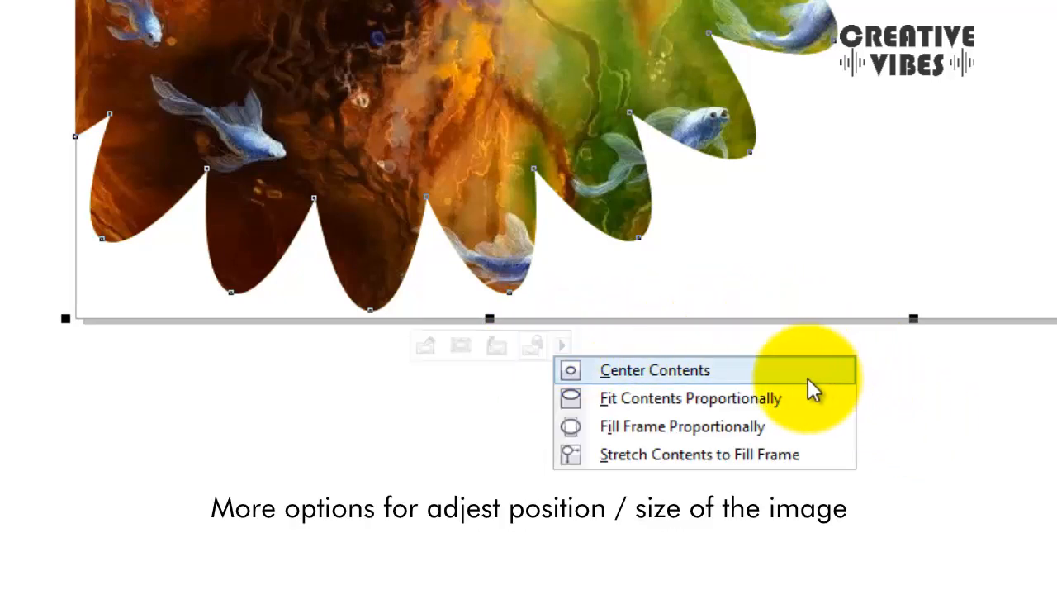
pyautogui.click(785, 523)
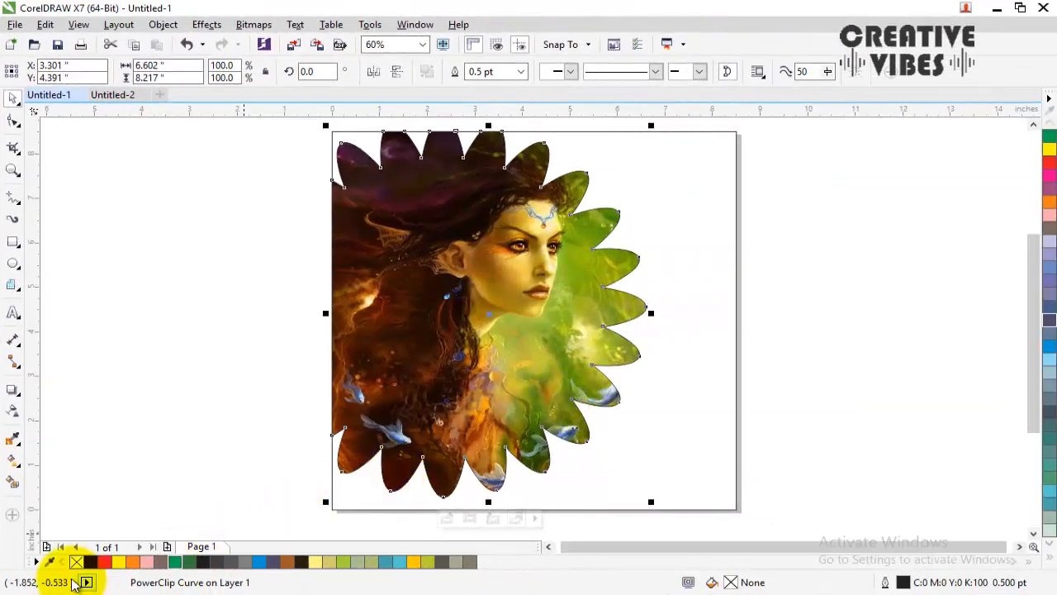
# - Remove the flower frame's outline and add a page-sized background rectangle filled with Murky Green
pyautogui.rightClick(77, 564)
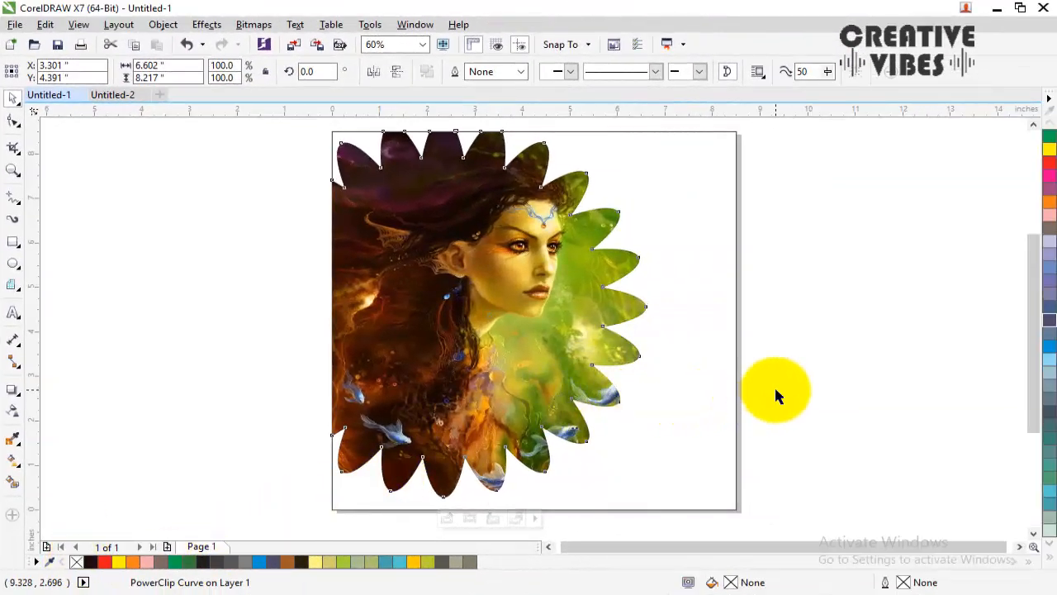
pyautogui.click(714, 403)
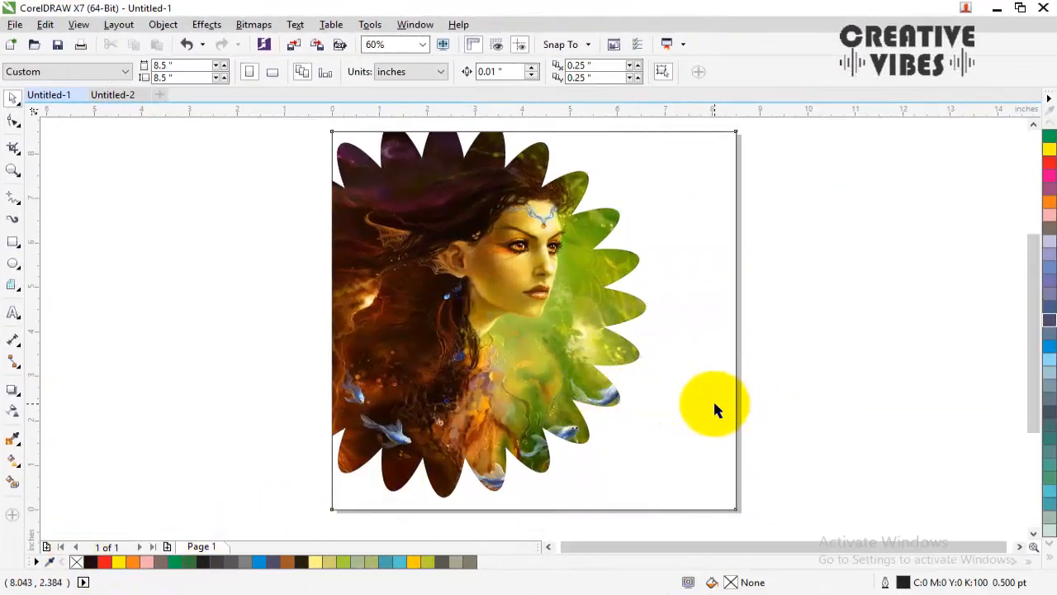
pyautogui.click(438, 562)
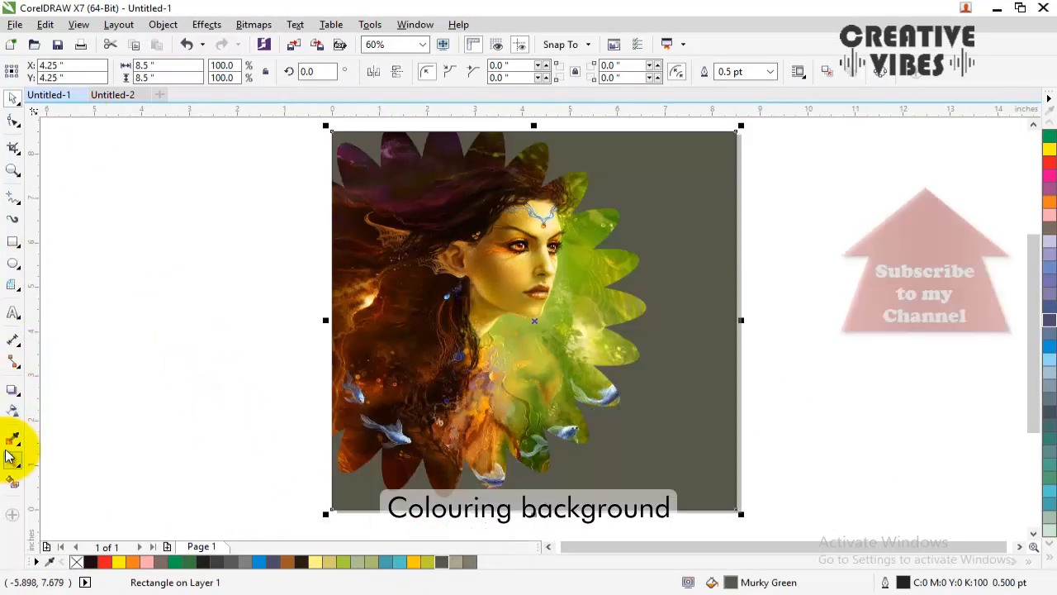
# - Apply a two-color pattern transparency with the four-pointed star pattern to the background rectangle, and fill all objects with yellow-green
pyautogui.click(13, 411)
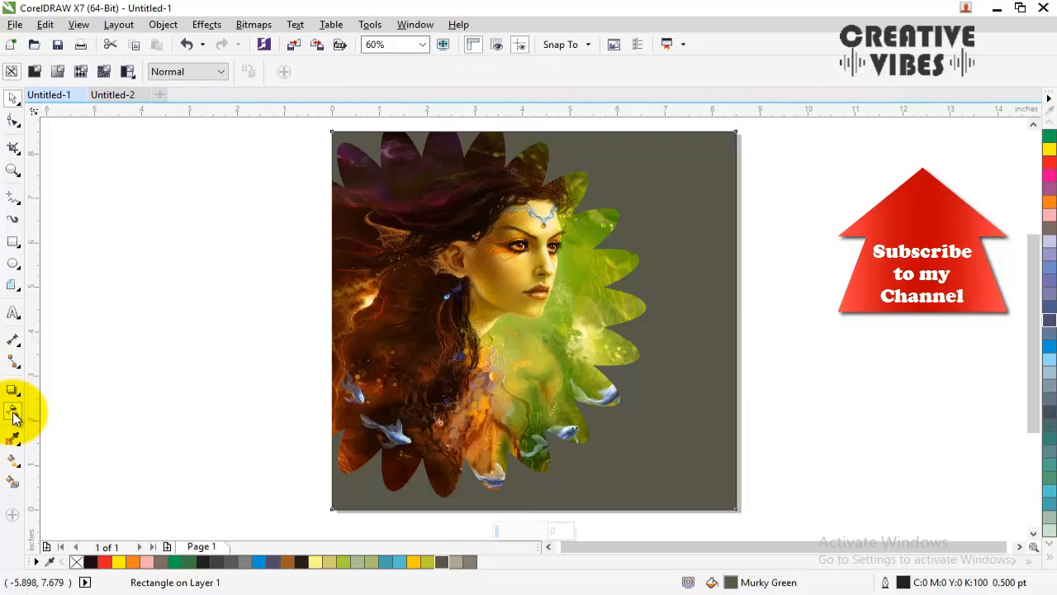
pyautogui.click(82, 73)
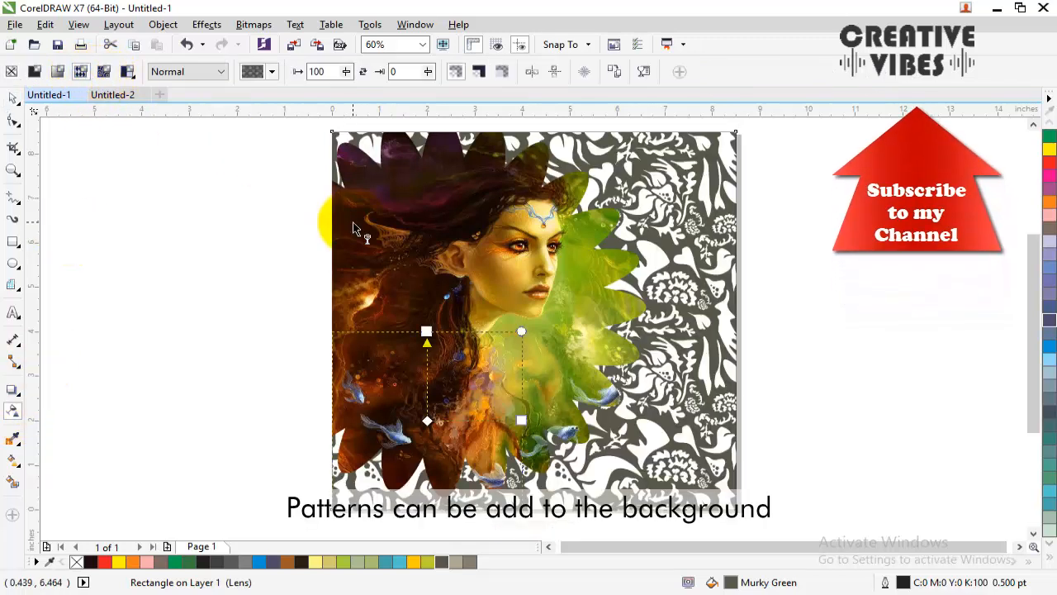
pyautogui.click(128, 71)
pyautogui.click(287, 73)
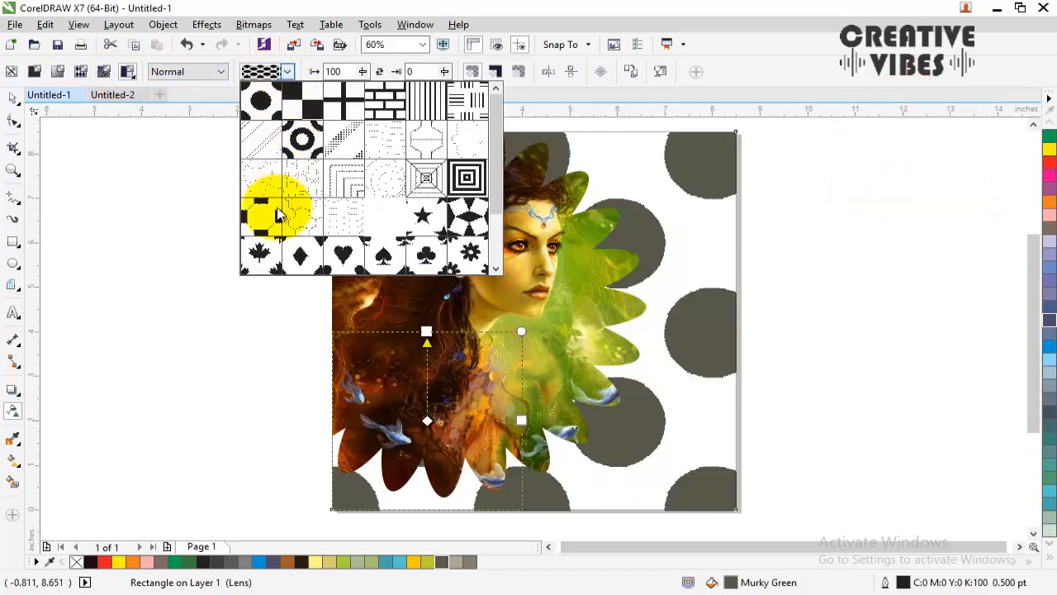
pyautogui.click(468, 220)
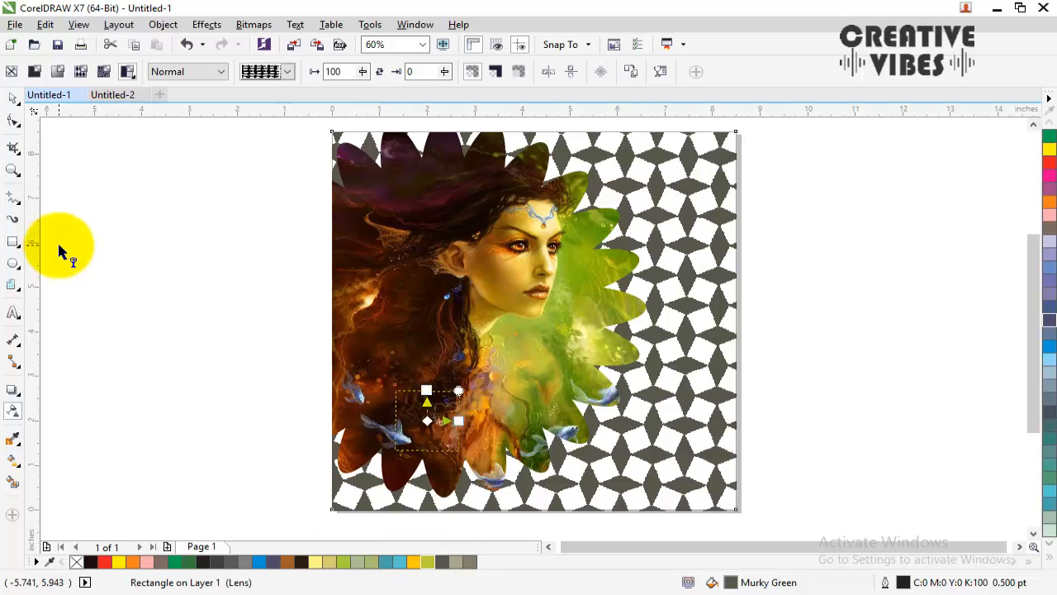
pyautogui.doubleClick(13, 98)
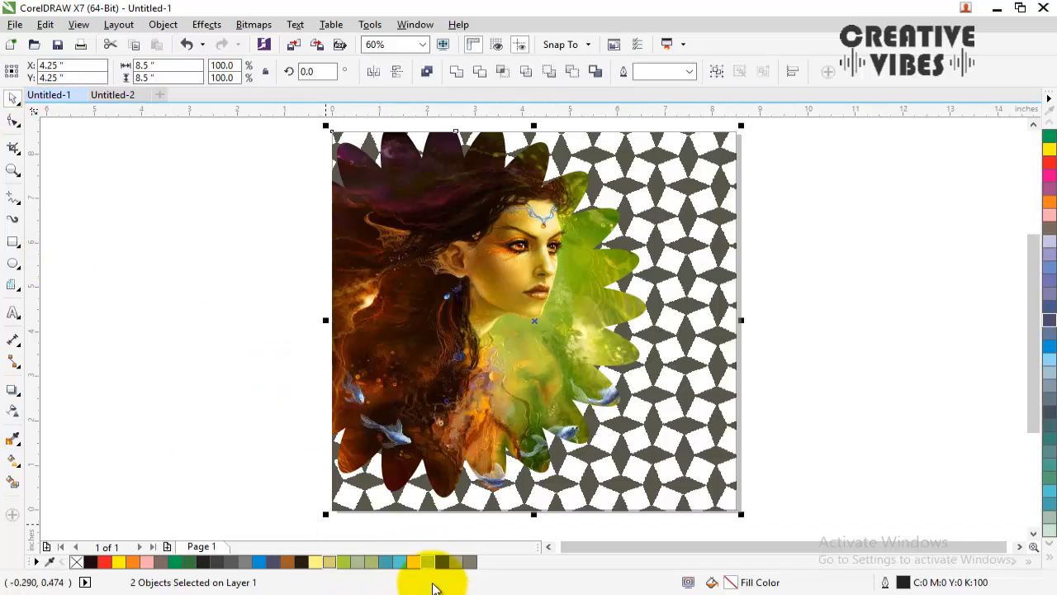
pyautogui.click(421, 562)
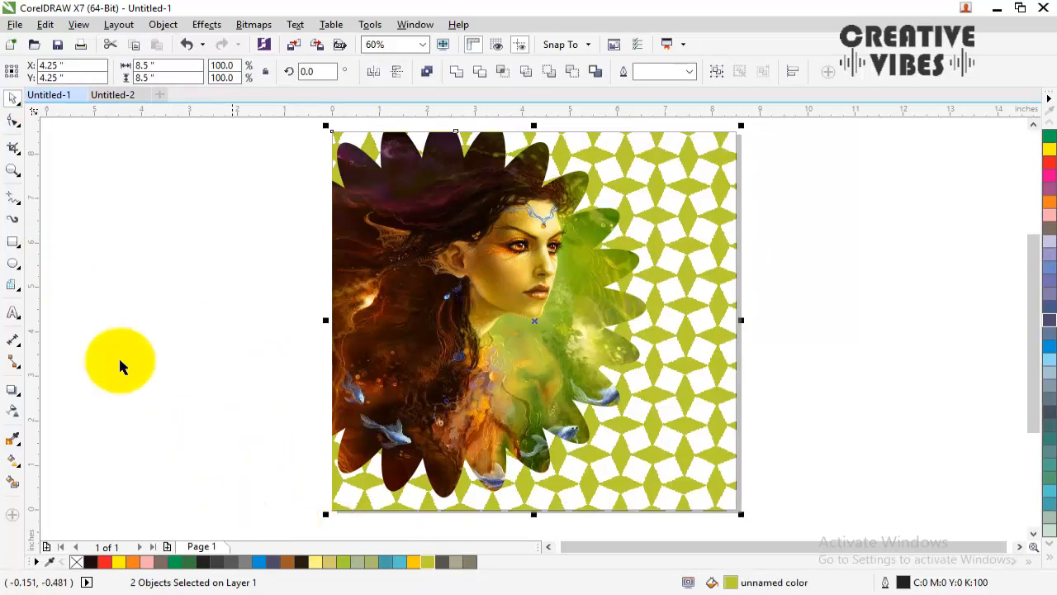
# - Add a second page-sized rectangle behind the pattern, trying several fills and ending with Olive Drab and a Banana Yellow outline
pyautogui.doubleClick(12, 243)
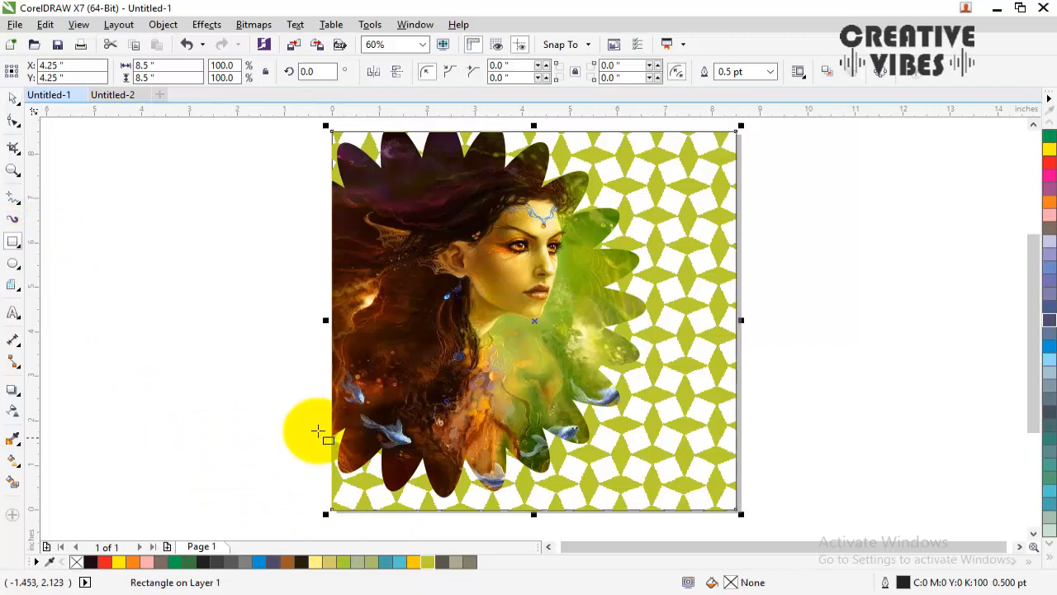
pyautogui.click(443, 567)
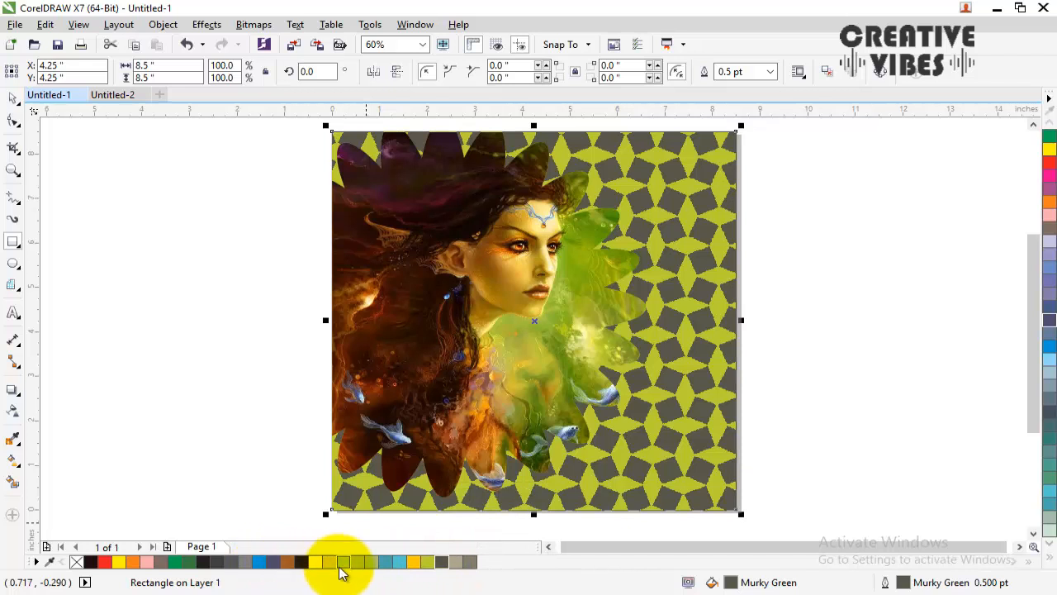
pyautogui.click(331, 568)
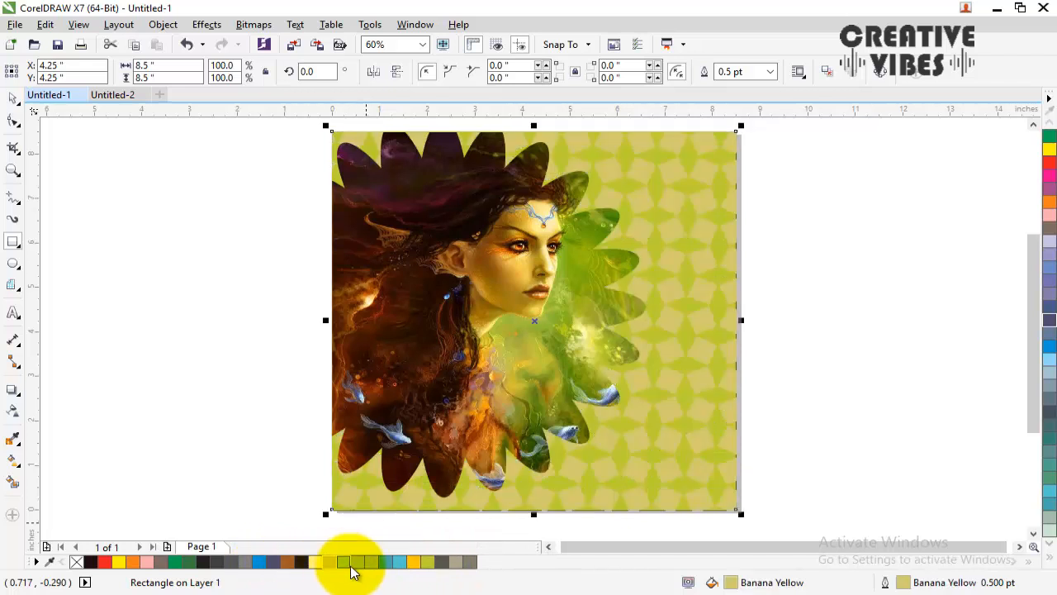
pyautogui.click(371, 566)
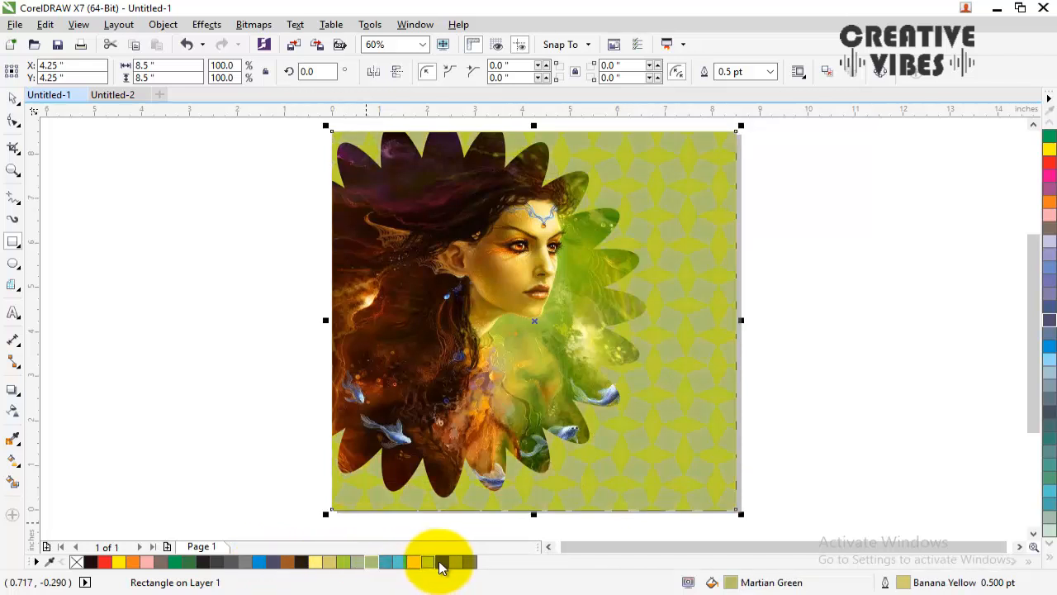
pyautogui.click(469, 567)
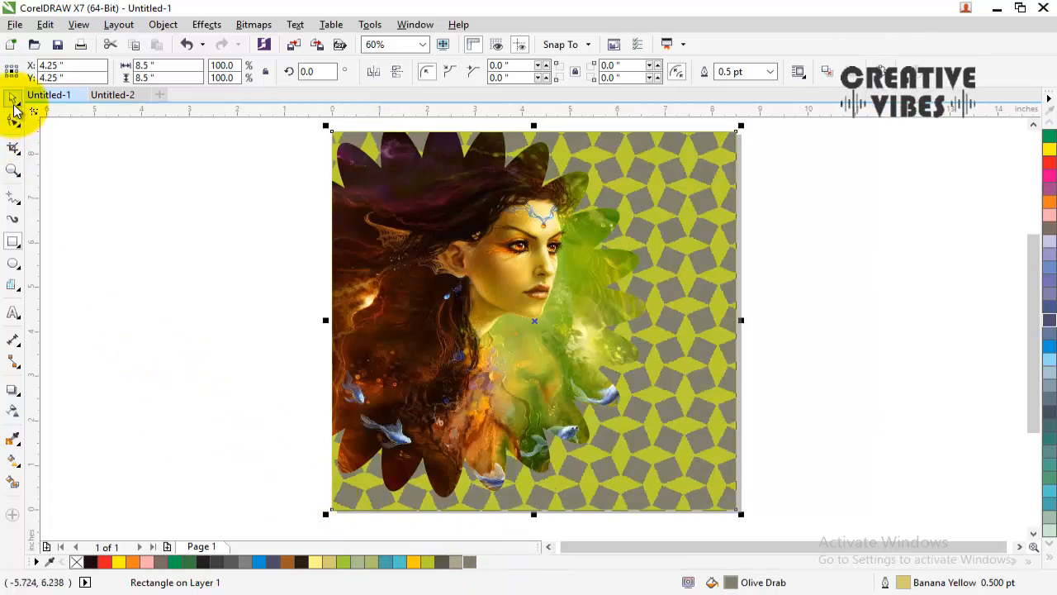
pyautogui.click(835, 247)
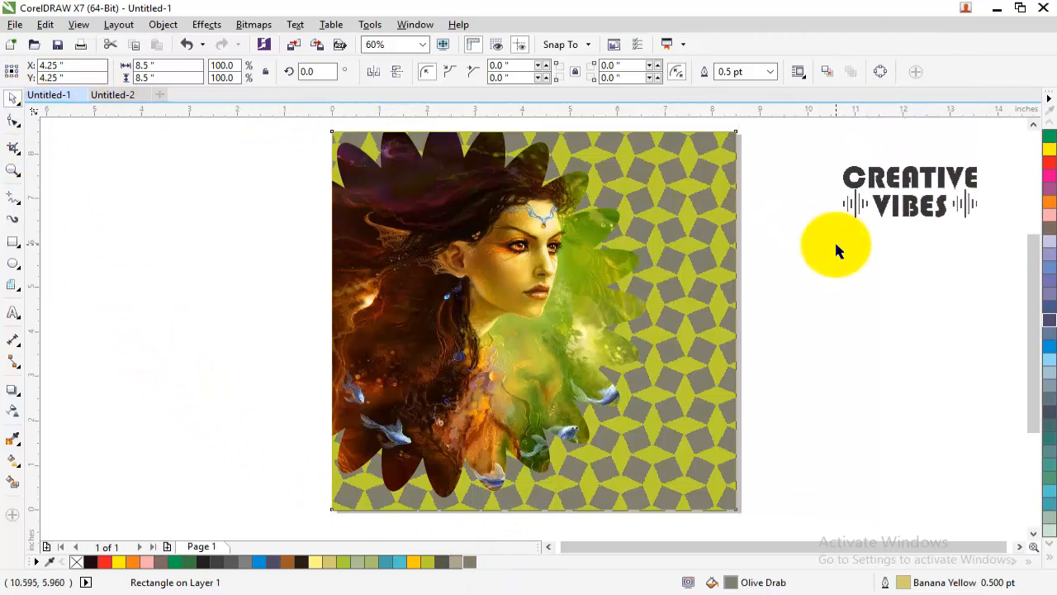
# - Enlarge the flower PowerClip to about 6.83 by 8.50 inches so it spans the page height
pyautogui.click(598, 362)
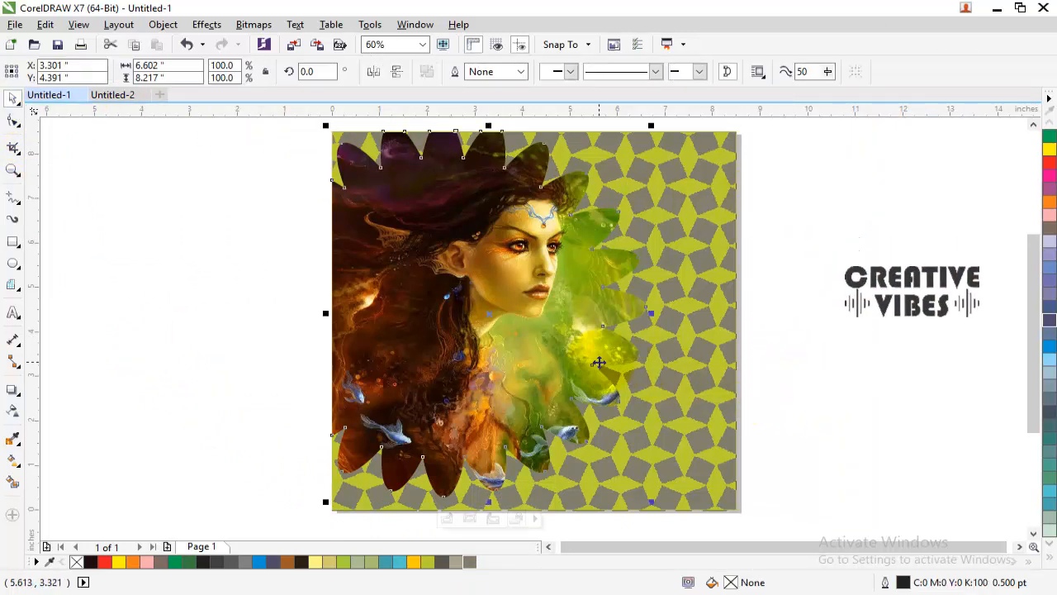
pyautogui.moveTo(651, 501); pyautogui.dragTo(664, 436)
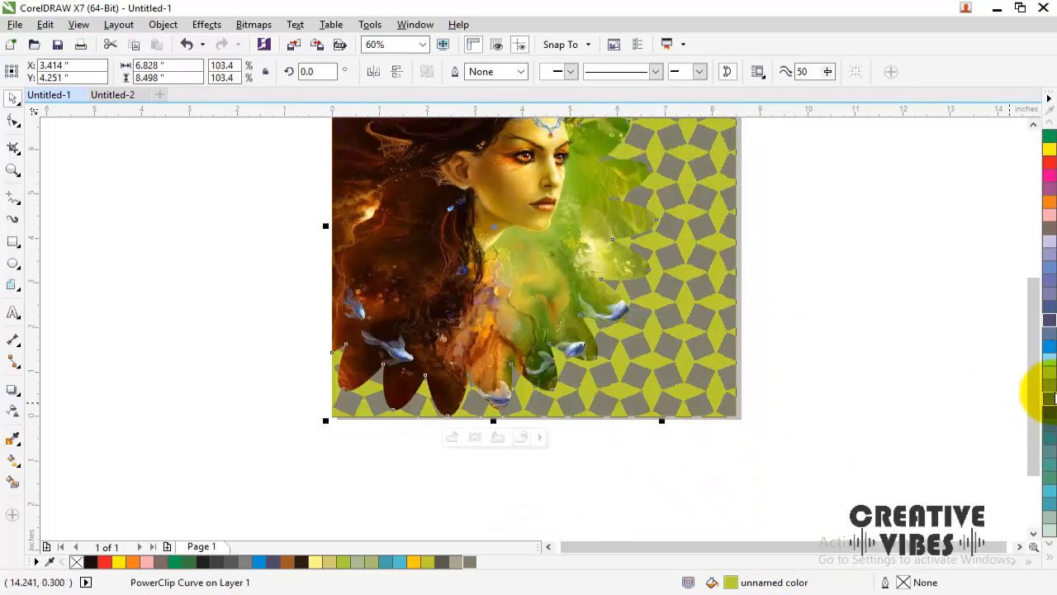